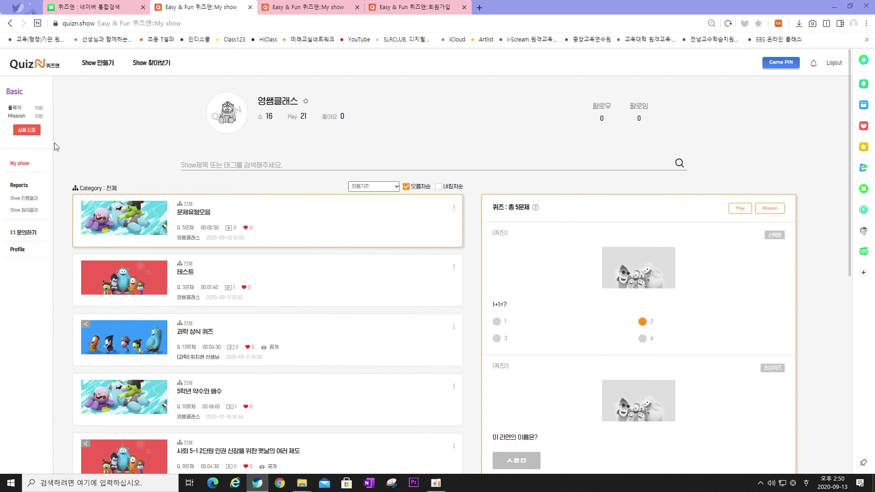
View the subscription plan information, then go back to the My show page
left_click(27, 130)
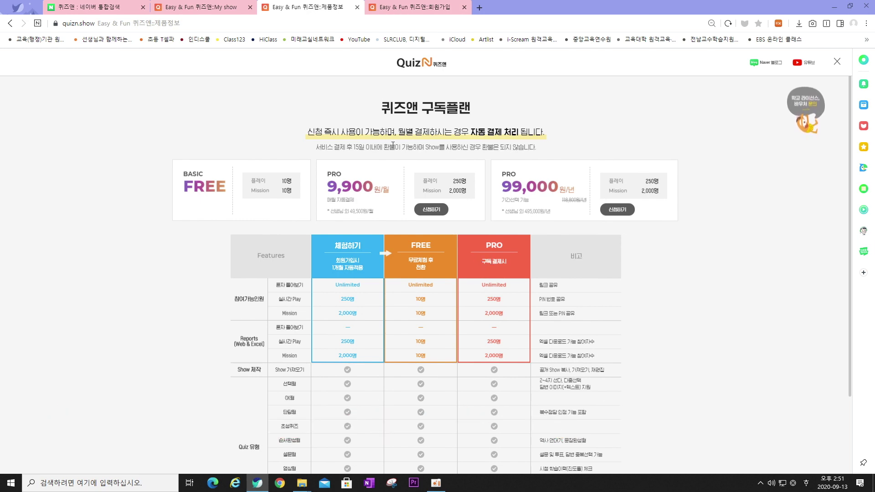
key("alt+Left")
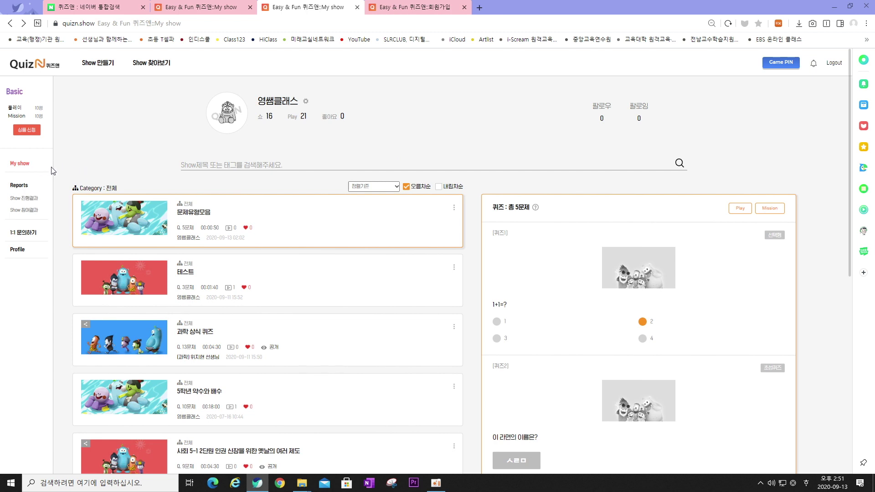
scroll(69, 182, "down", 1)
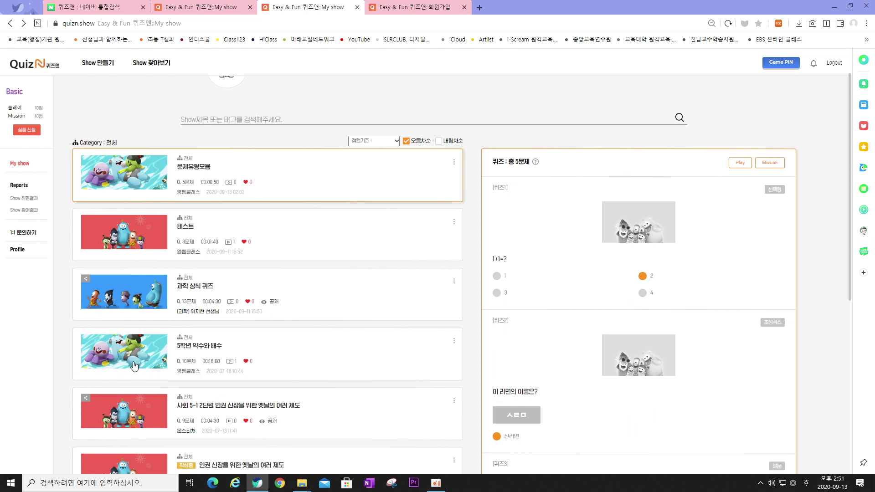
scroll(135, 366, "down", 1)
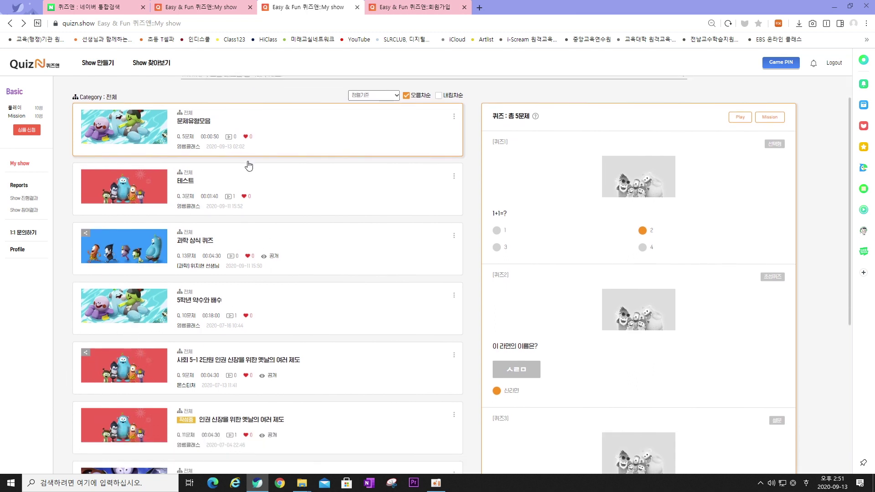
scroll(74, 259, "up", 2)
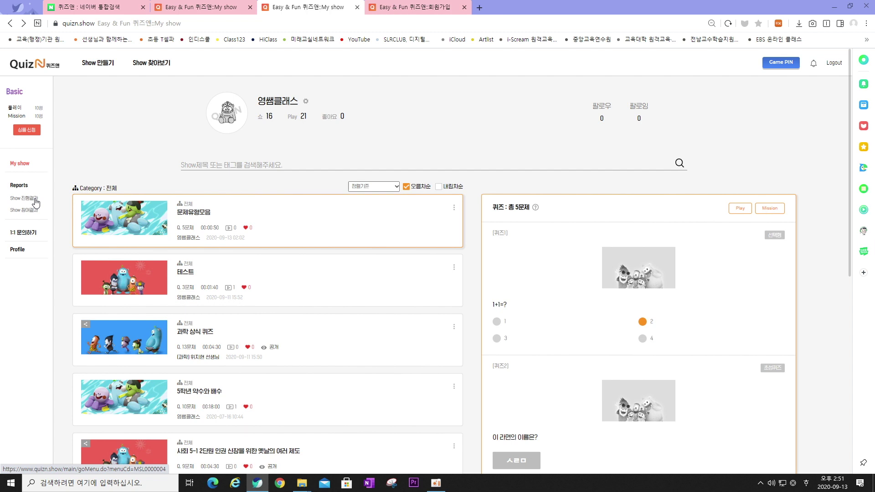
Browse the results of shows already run and shows joined, then return to My show
left_click(35, 199)
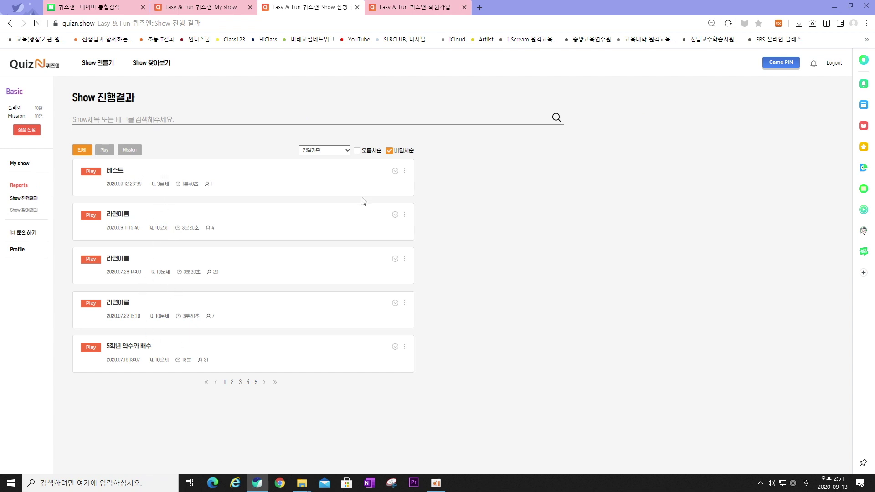
left_click(405, 170)
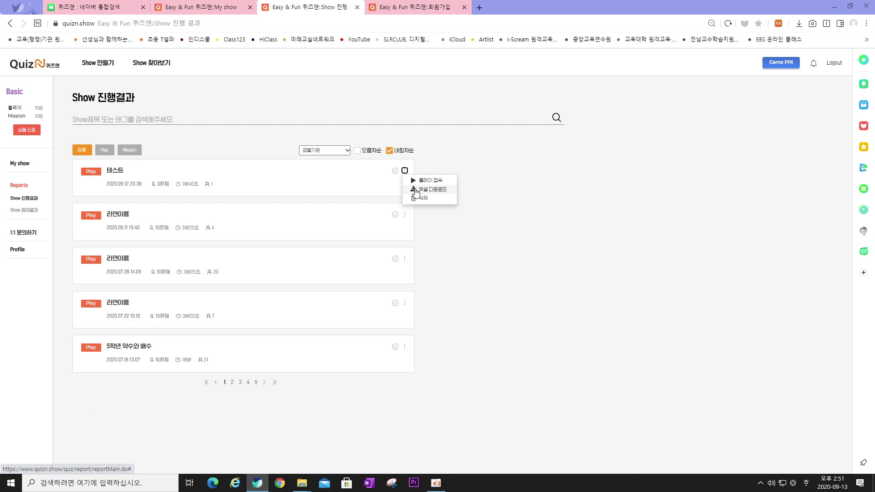
left_click(232, 383)
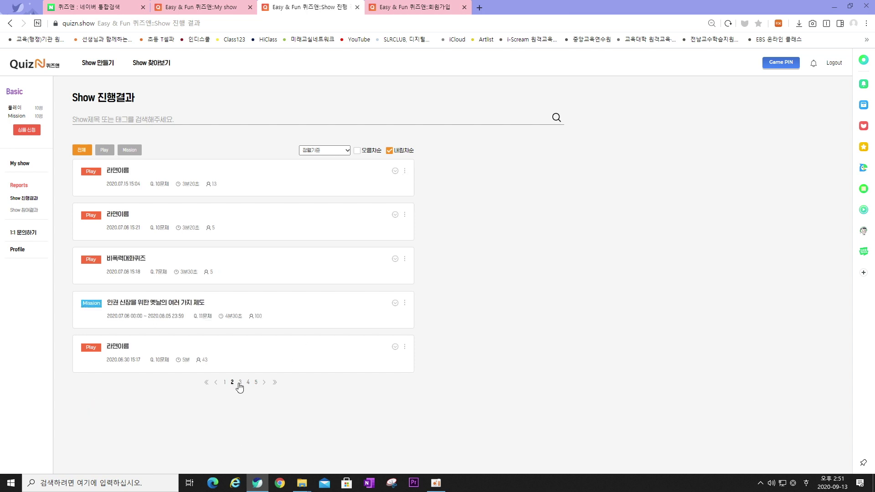
left_click(241, 385)
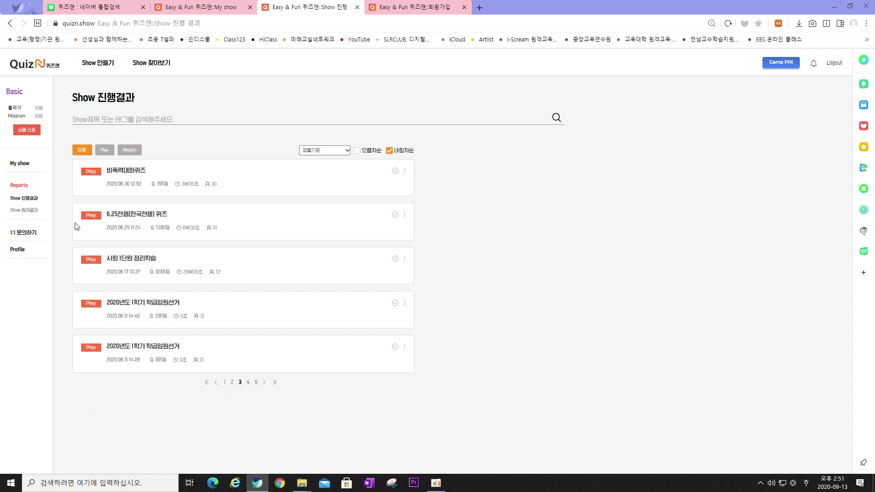
left_click(29, 213)
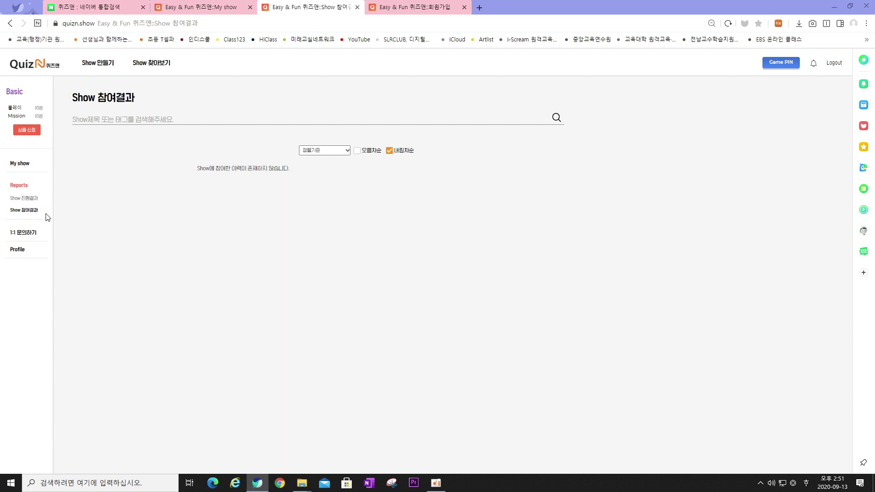
left_click(17, 166)
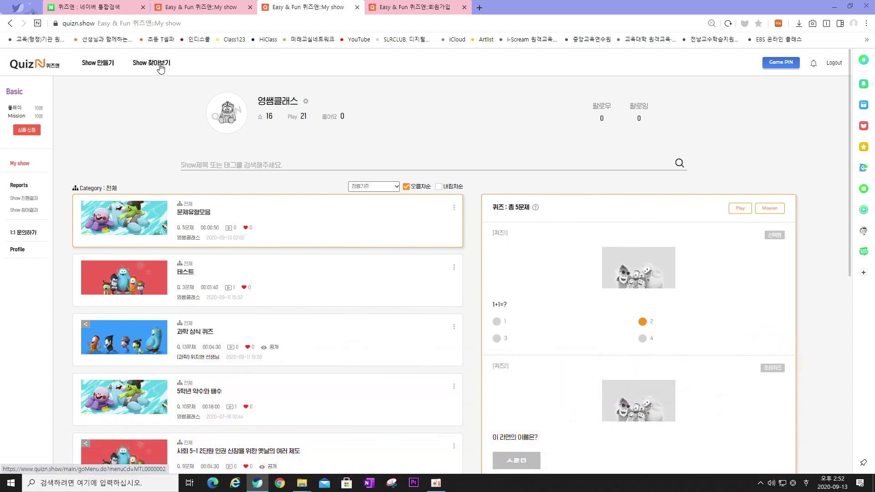
Find the shared 상식퀴즈 show in Show 찾아보기, copy it, and check it in My show
left_click(160, 66)
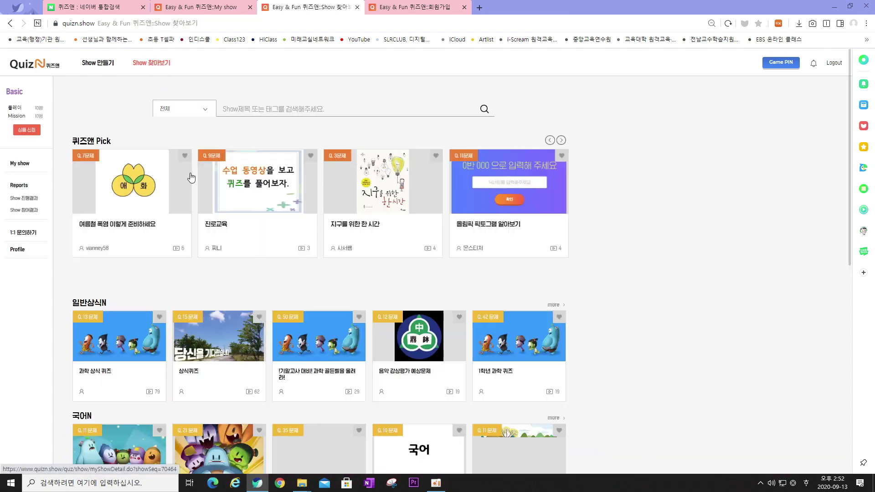
scroll(184, 262, "down", 1)
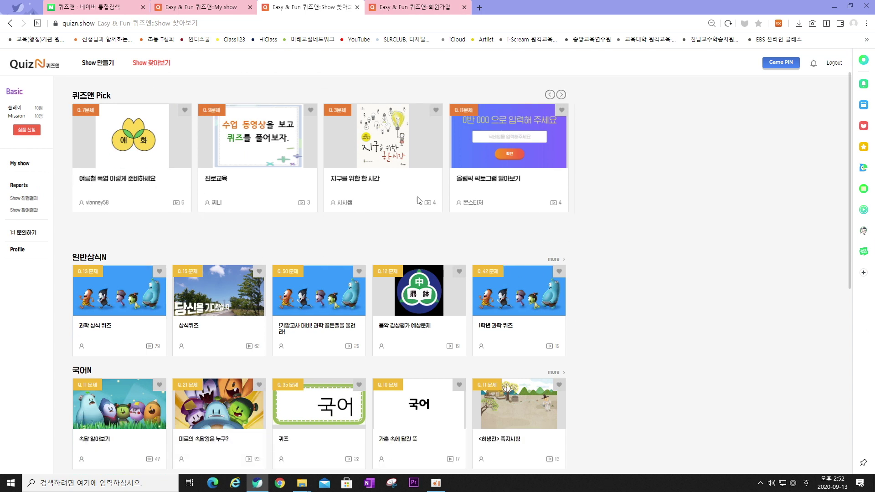
left_click(218, 292)
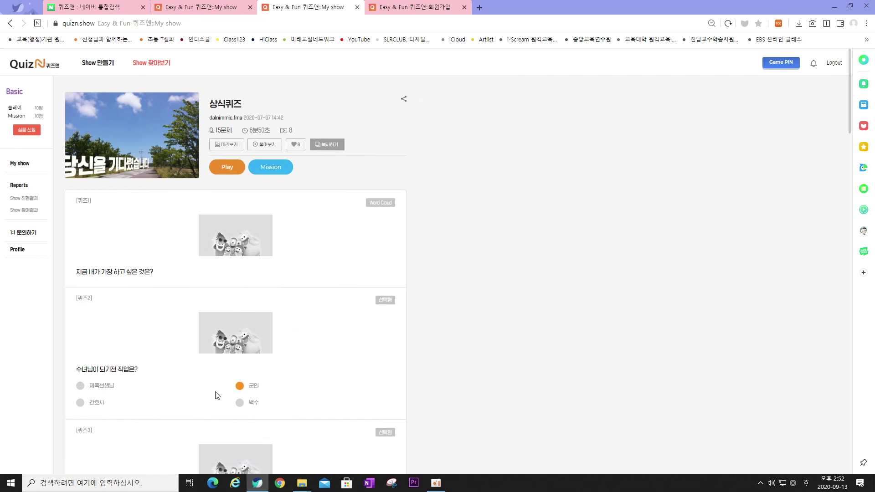
scroll(218, 395, "down", 1)
scroll(227, 383, "up", 1)
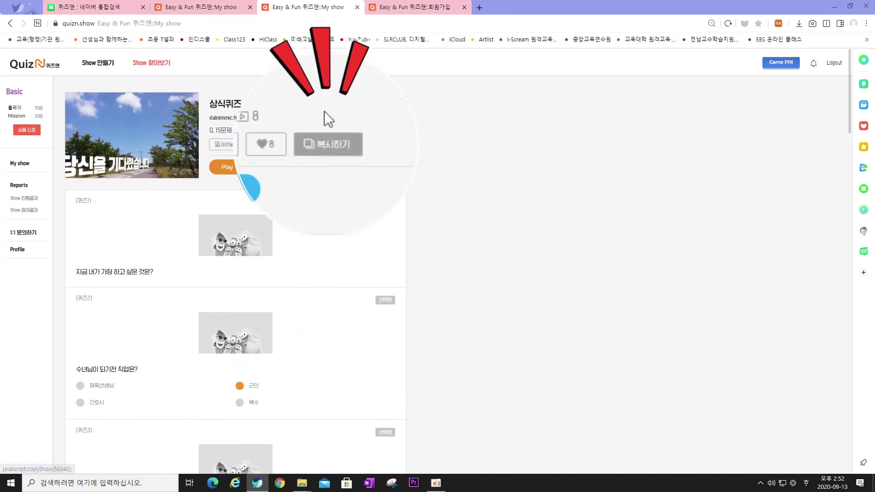
left_click(341, 151)
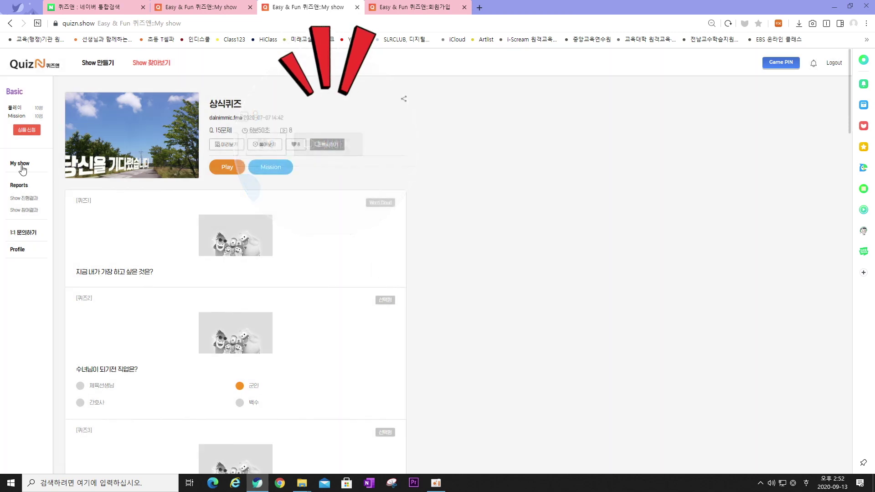
left_click(22, 166)
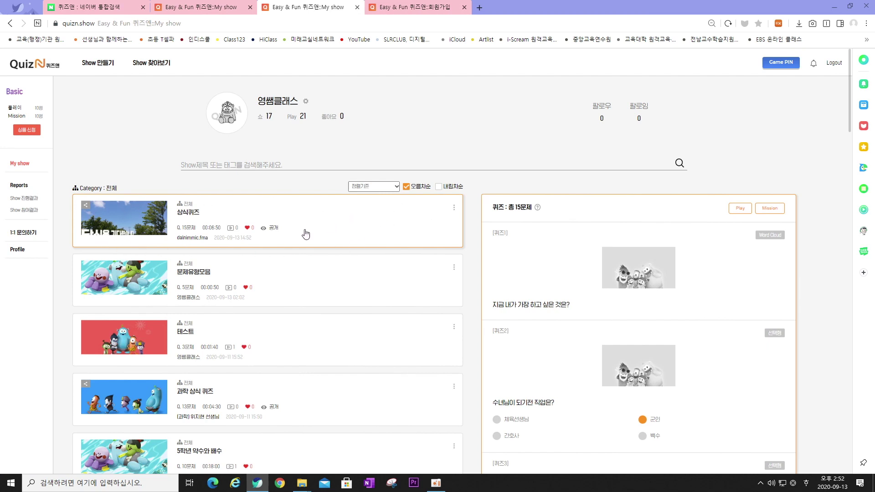
Start a new show and use the blue characters default image as its cover
left_click(101, 67)
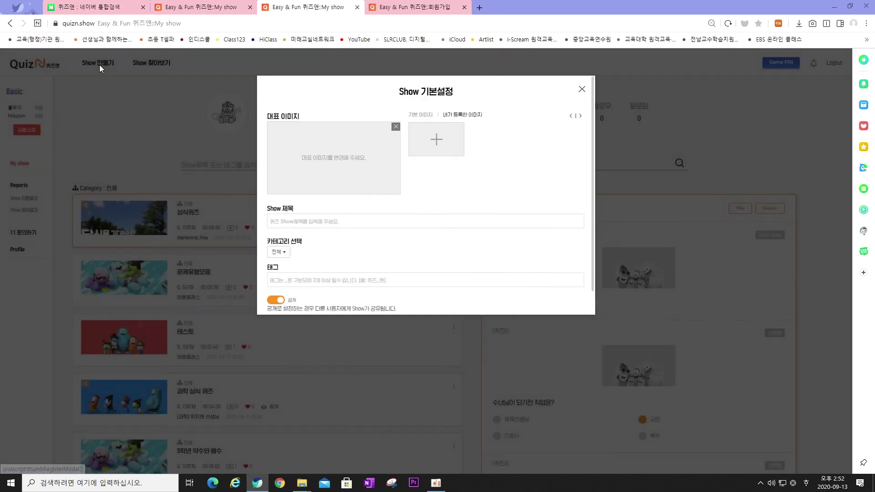
left_click(443, 153)
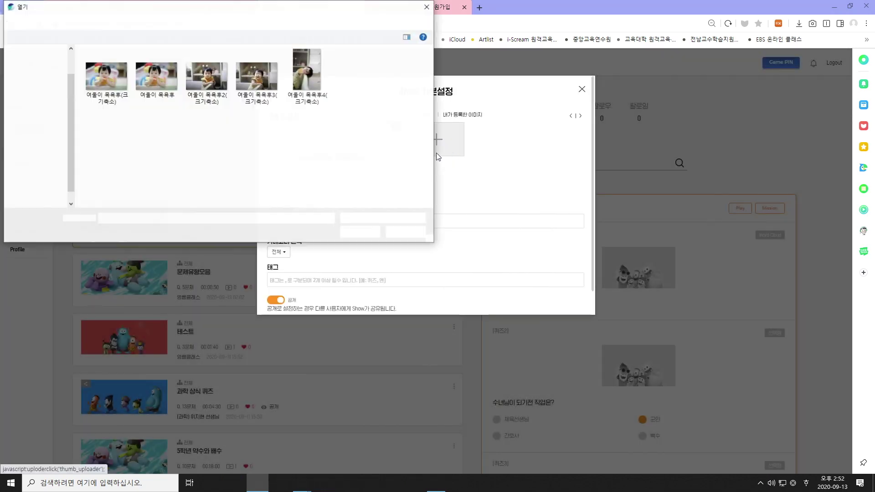
left_click(426, 6)
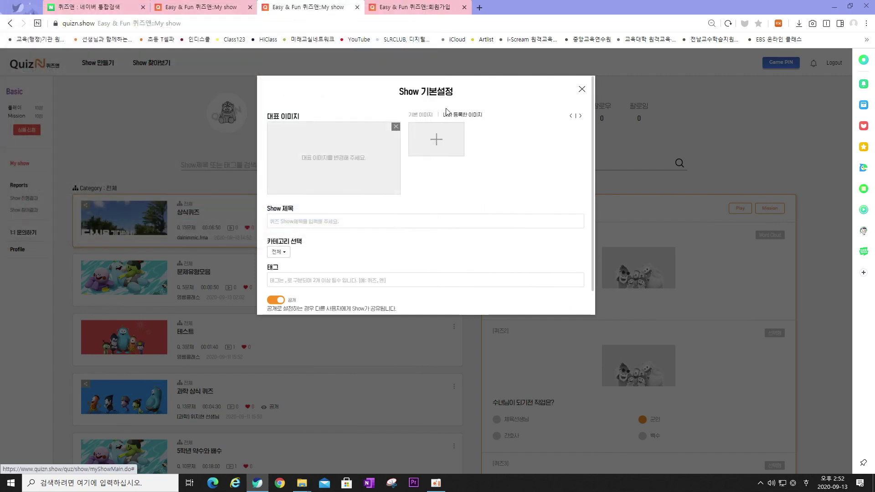
left_click(420, 118)
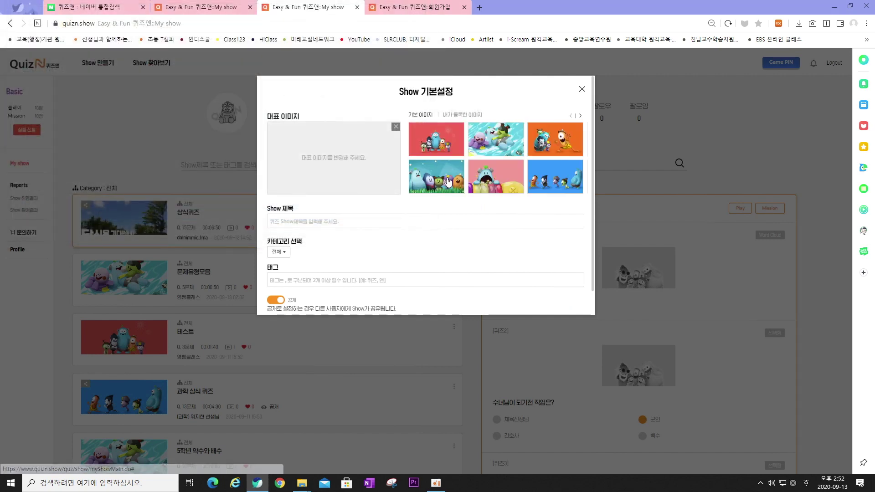
left_click(553, 180)
Title the show 테스트문제 and keep its category as 전체
left_click(313, 222)
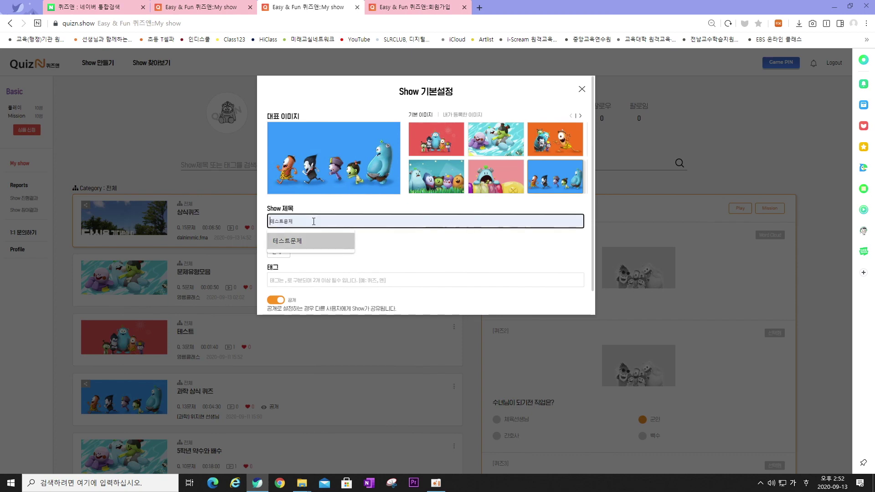
left_click(375, 269)
left_click(299, 222)
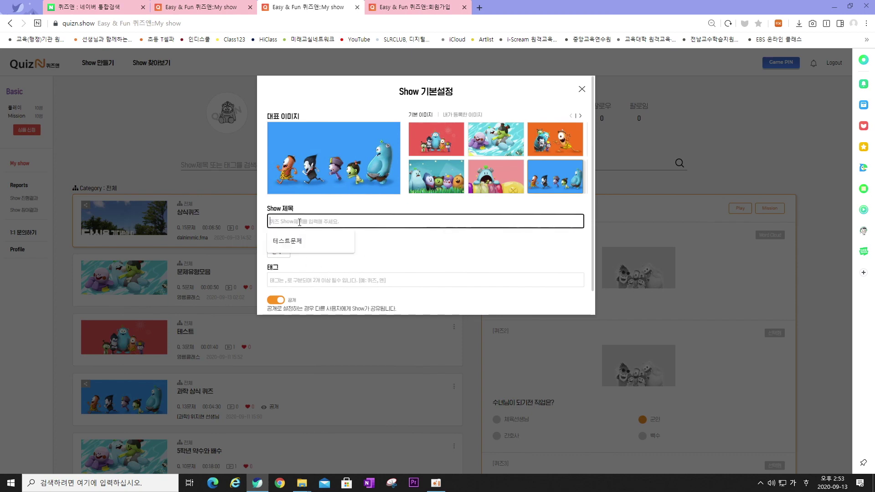
key("Down")
key("Return")
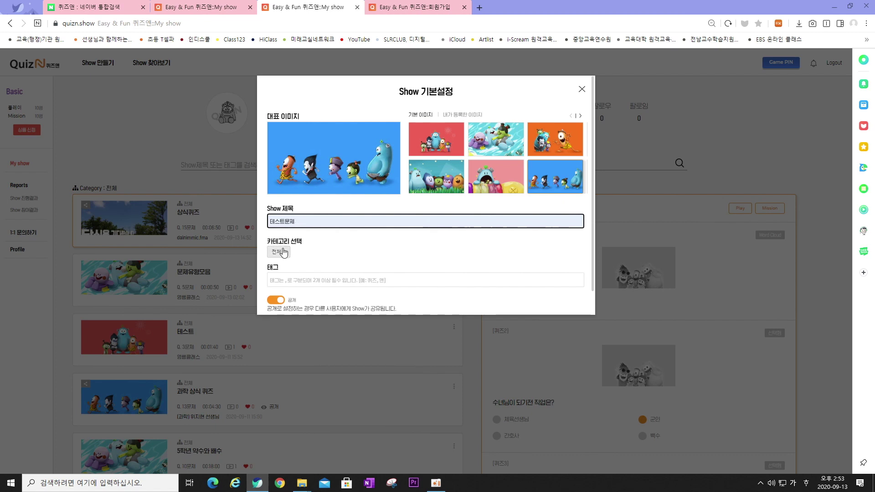
left_click(279, 252)
left_click(284, 266)
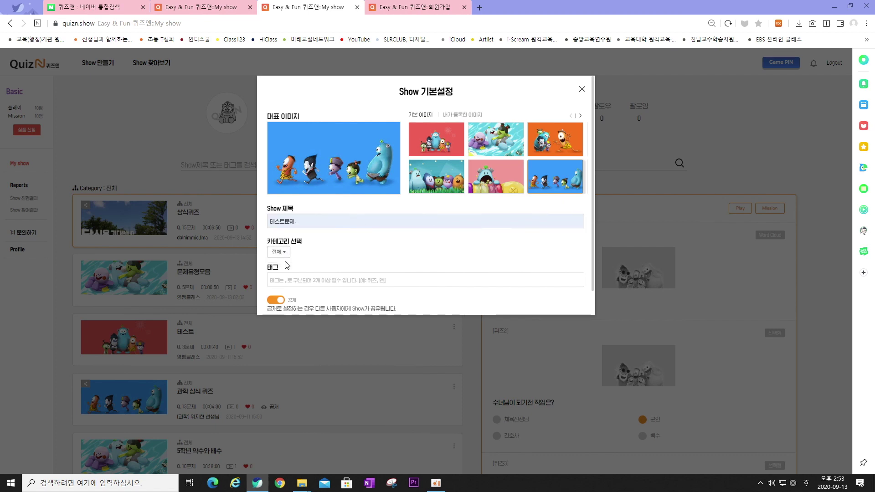
Enter the tag 테스, make the show private, and register it
scroll(325, 253, "down", 1)
left_click(321, 254)
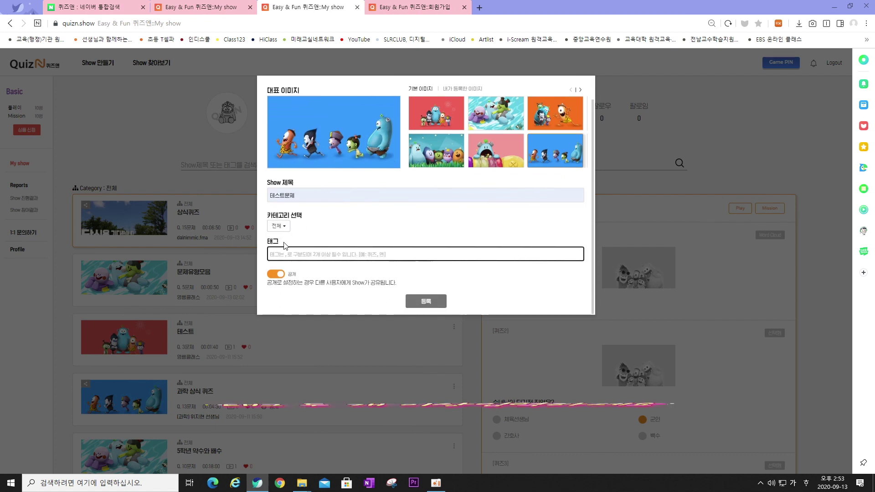
left_click_drag(268, 241, 287, 260)
left_click(288, 260)
type("테스트, 문제")
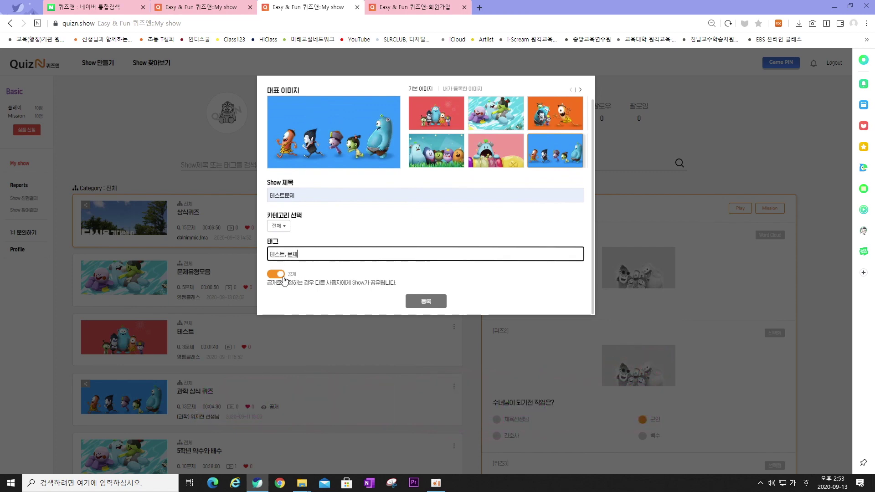
left_click(282, 275)
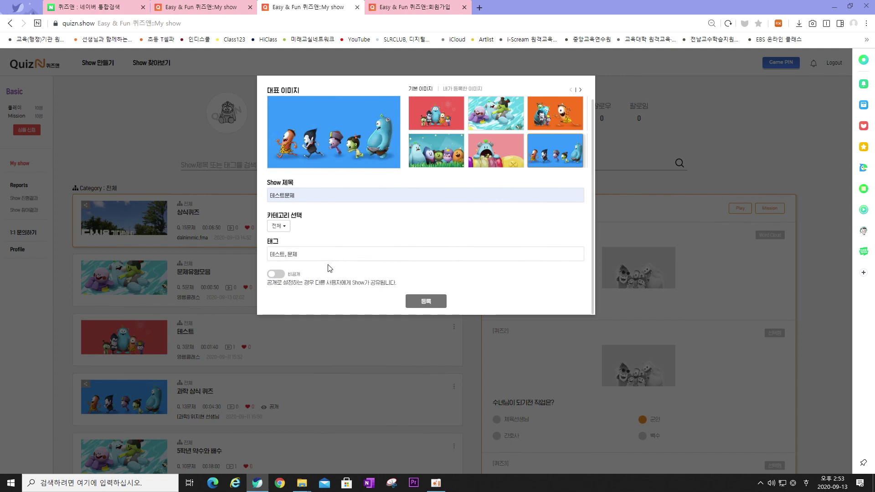
left_click(437, 302)
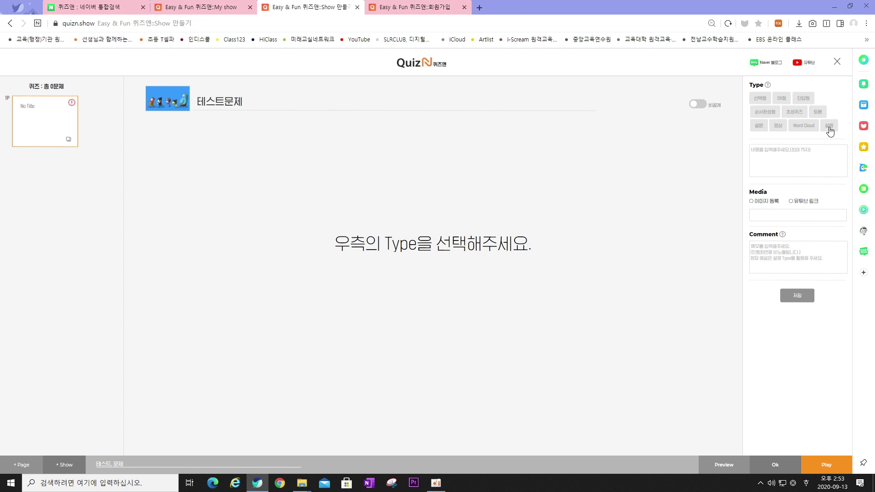
Read the Naver Blog guide to QuizN's 10 quiz types, then return to the Show 만들기 tab
left_click(767, 86)
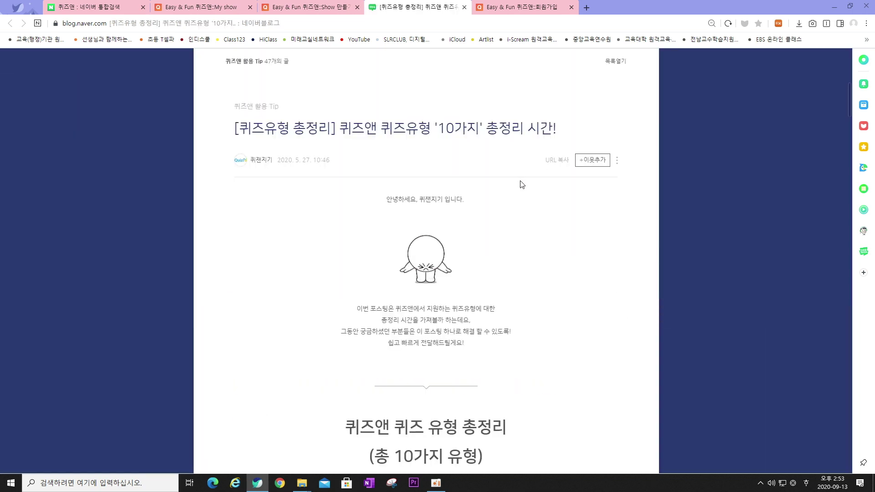
scroll(522, 184, "down", 7)
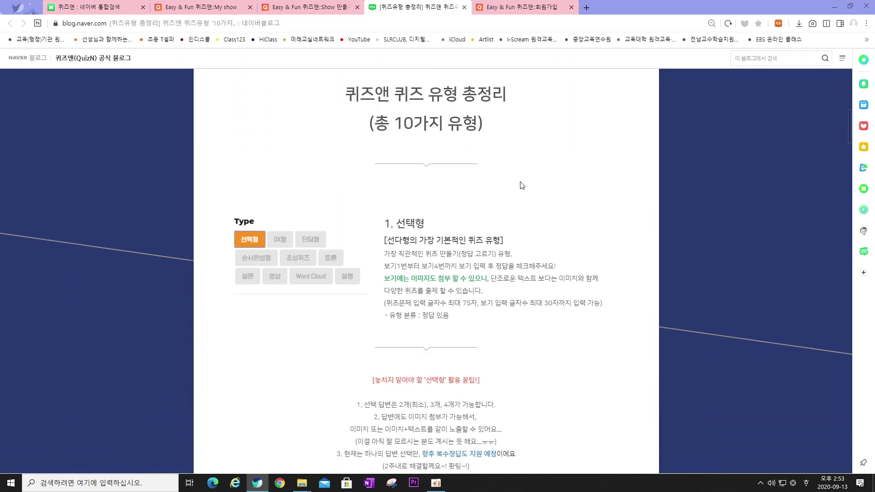
scroll(522, 184, "down", 4)
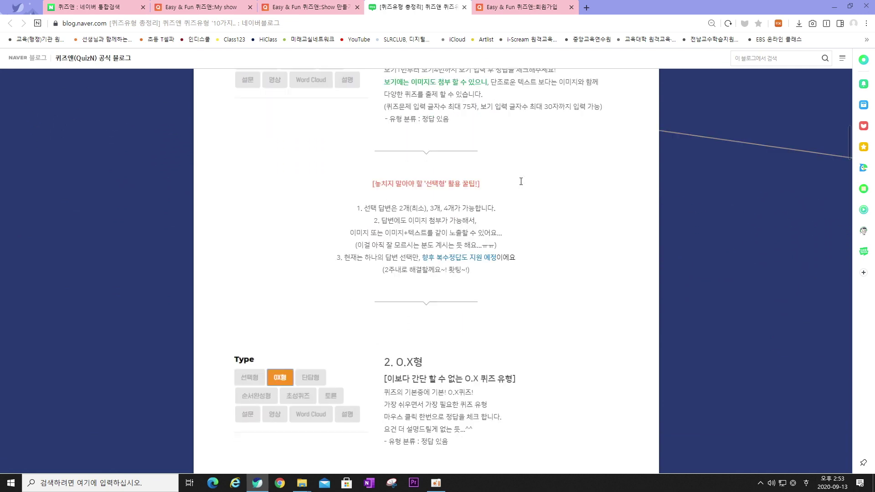
scroll(520, 181, "down", 10)
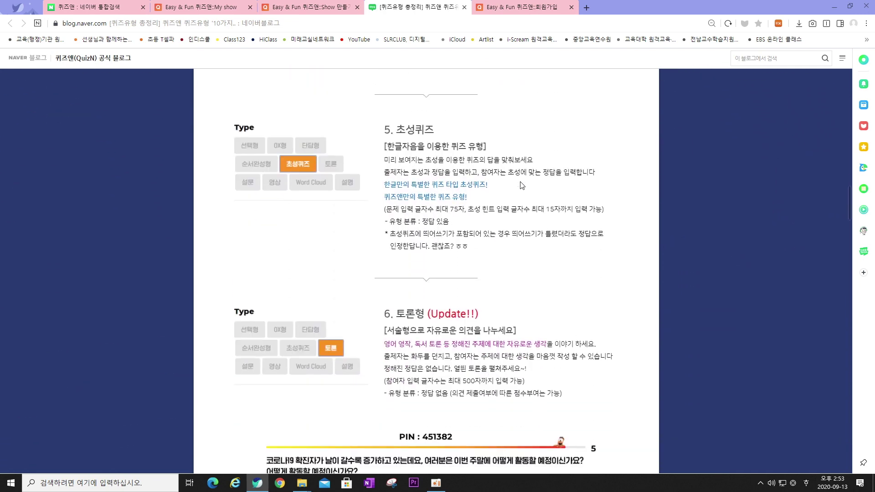
scroll(522, 184, "down", 5)
scroll(508, 164, "up", 3)
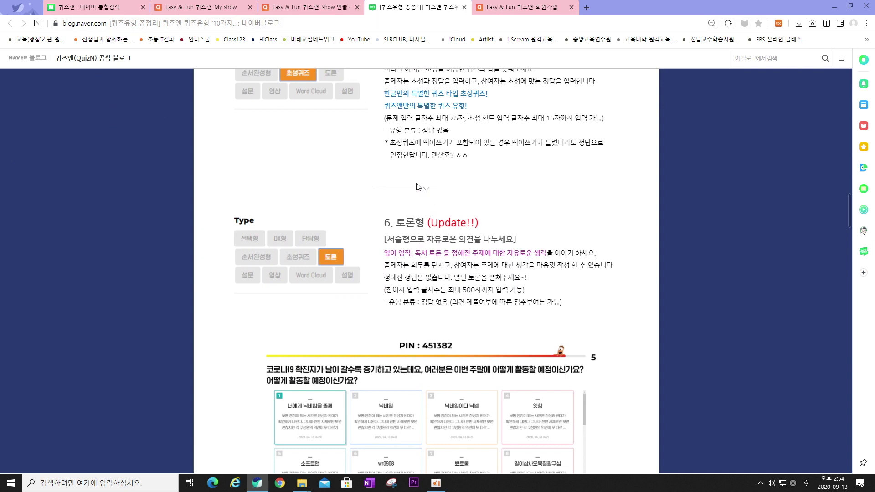
key("ctrl+shift+Tab")
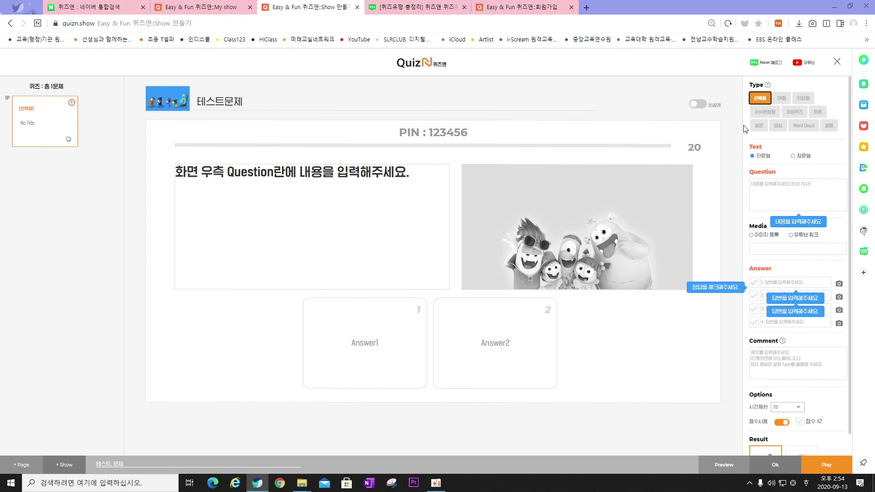
Write '1+1=?' as the first question and choose 이미지 등록 for its media
left_click(777, 184)
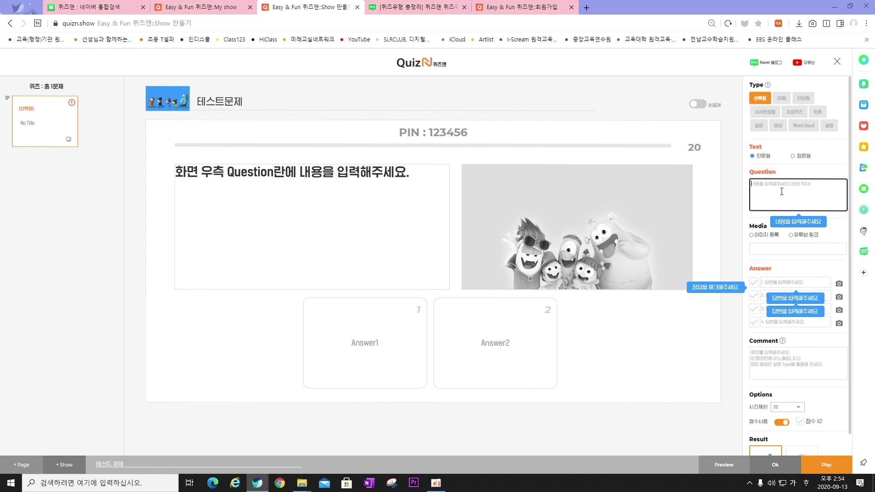
type("1+")
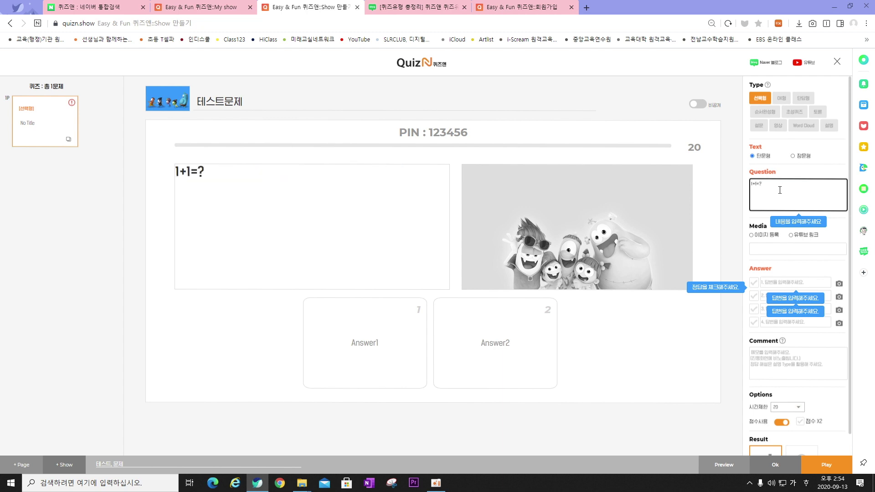
left_click(766, 237)
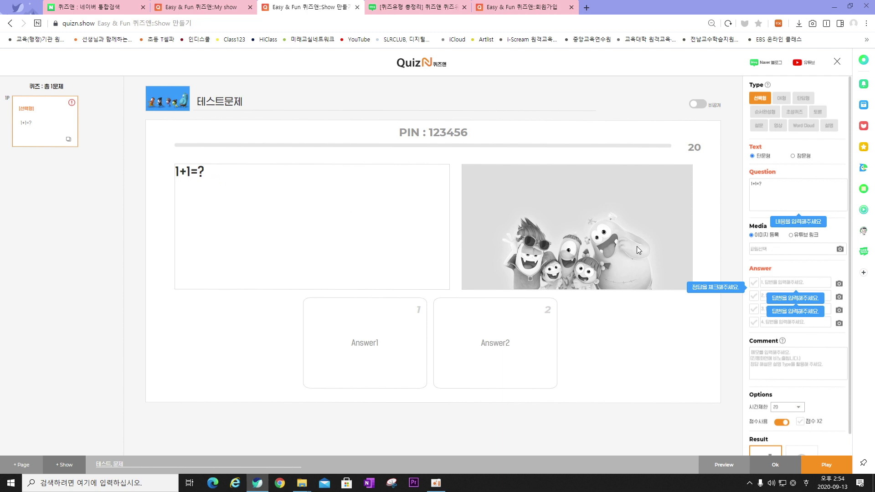
Enter answer choices 1, 2, 3 and 4, and tick answer 2 as correct
left_click(775, 282)
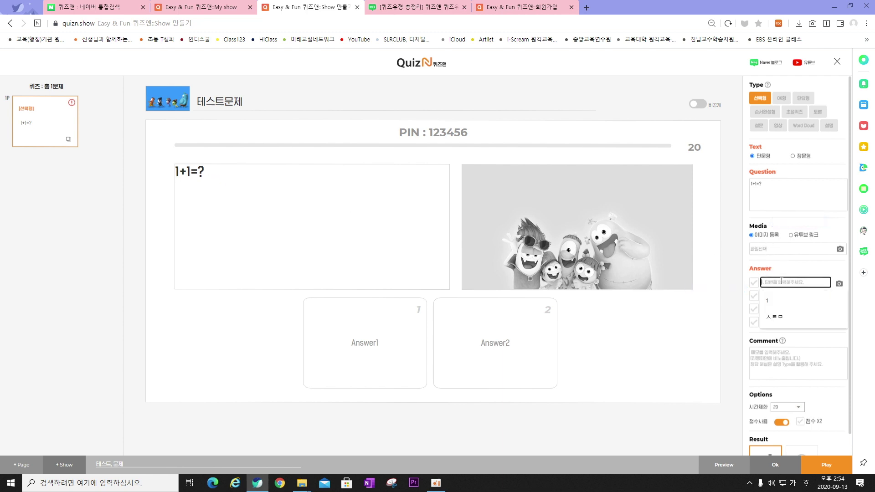
type("1")
left_click(782, 296)
type("2")
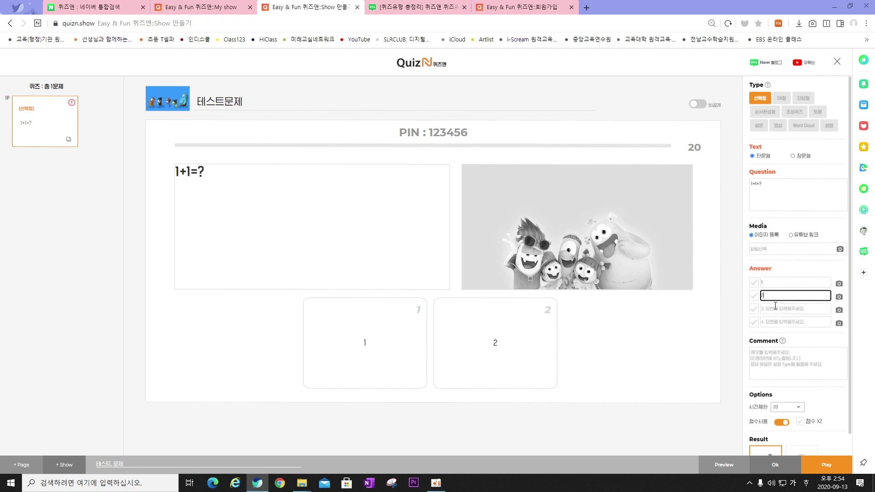
left_click(776, 308)
type("3")
left_click(784, 323)
type("4")
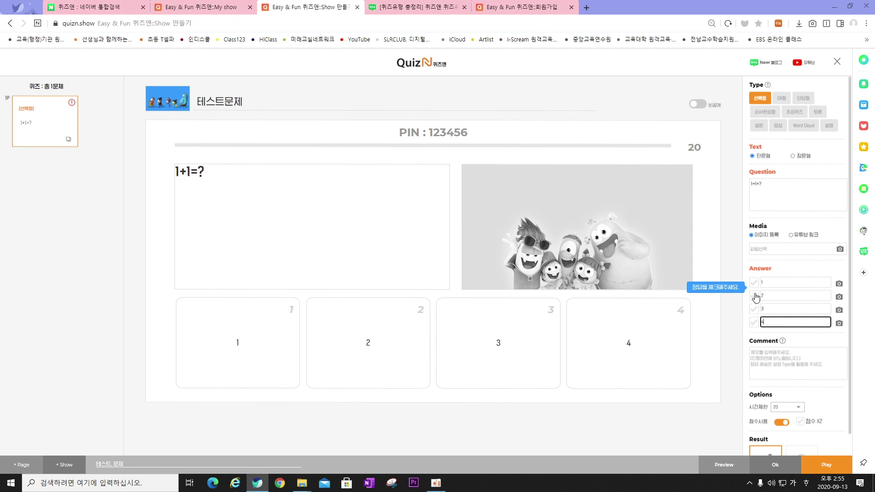
left_click(754, 299)
left_click(754, 297)
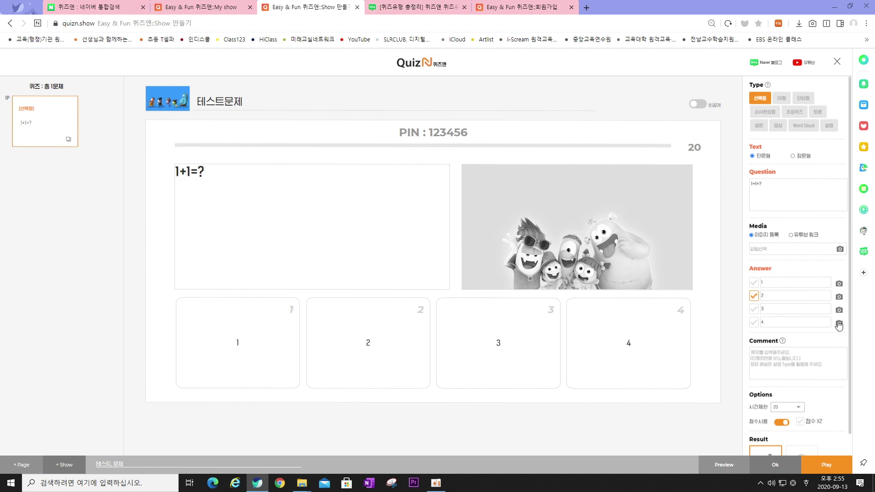
left_click(755, 284)
Change the first question's time limit to 30 seconds and save it
scroll(800, 368, "down", 2)
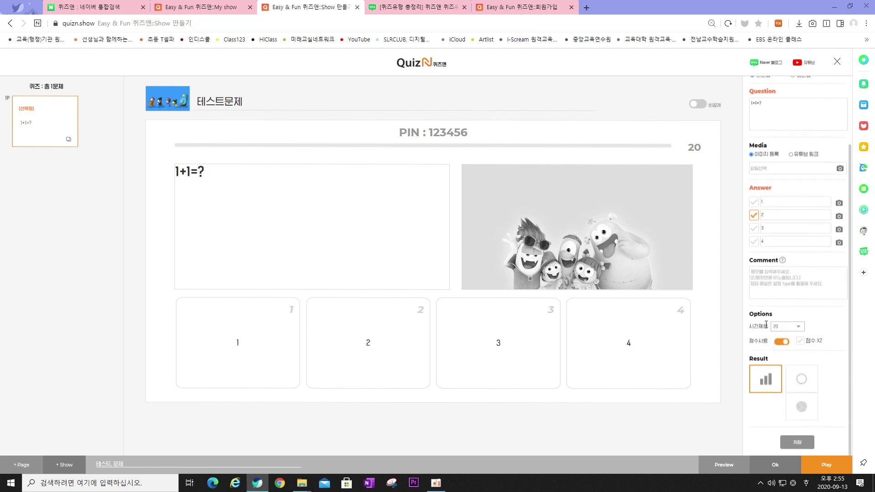
left_click(792, 327)
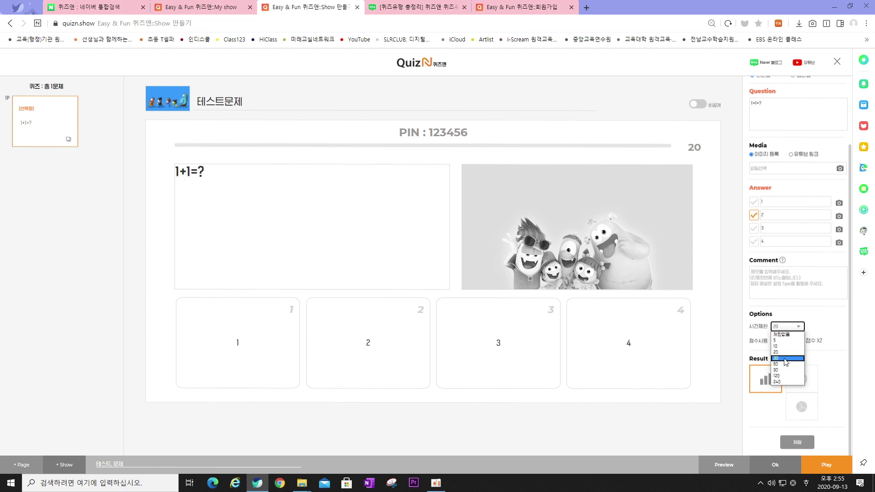
left_click(785, 359)
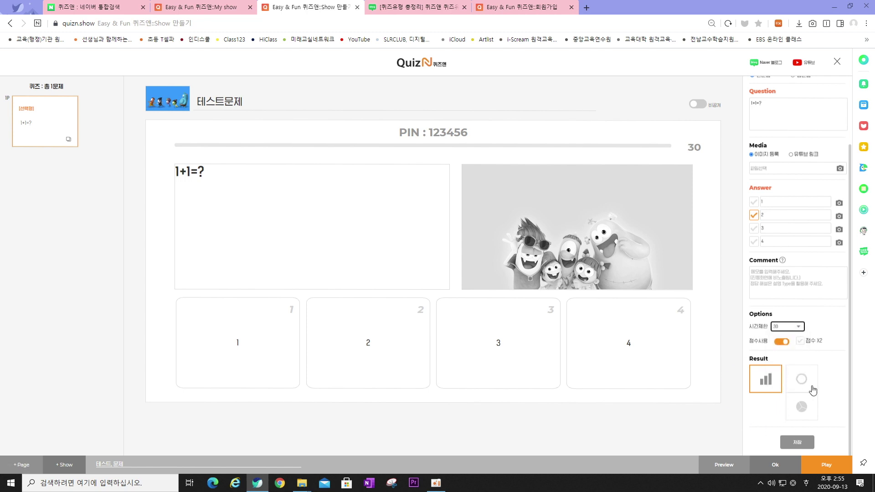
left_click(797, 444)
Add a 선택형 page asking '삼국의 문화유산 중 고구려에 해당되는 것은?' and start answer 1's image upload
left_click(20, 464)
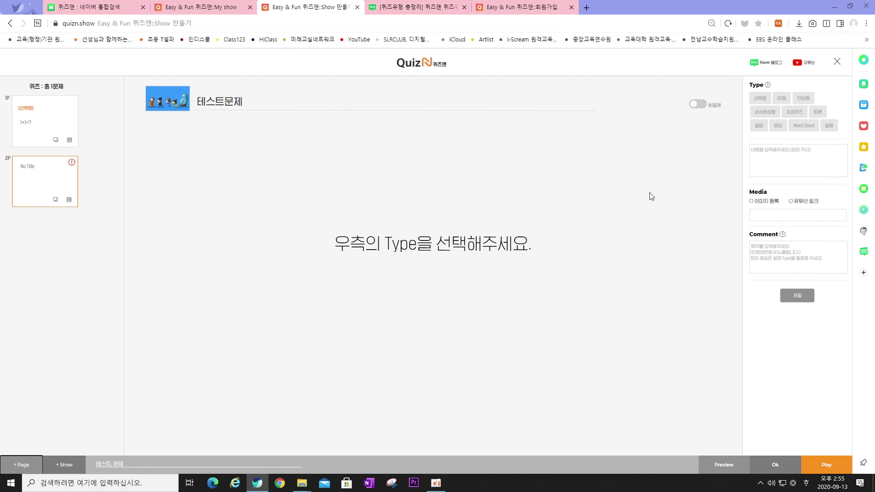
left_click(760, 98)
left_click(766, 204)
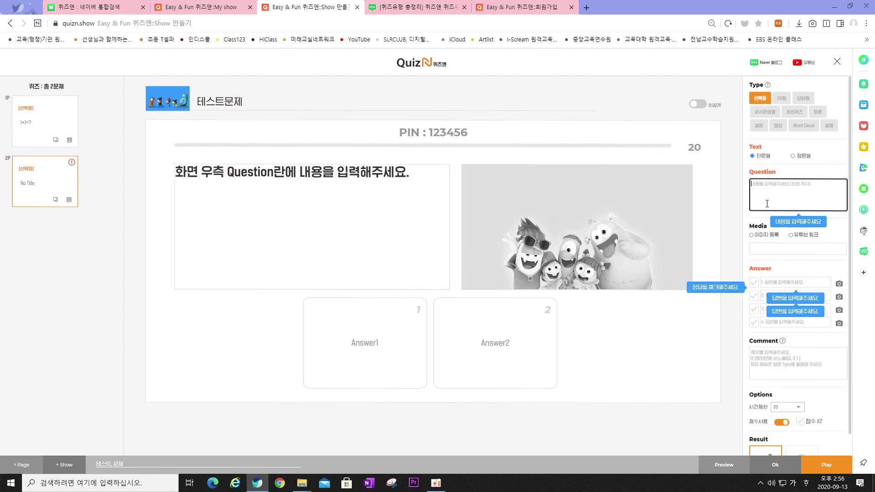
type("삼국의 문화유산 중 고구려에 해당되는 것은?")
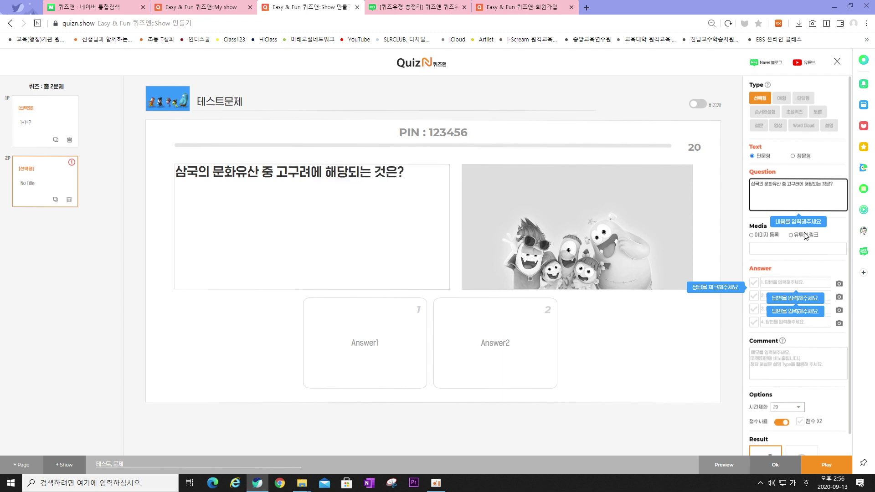
left_click(783, 284)
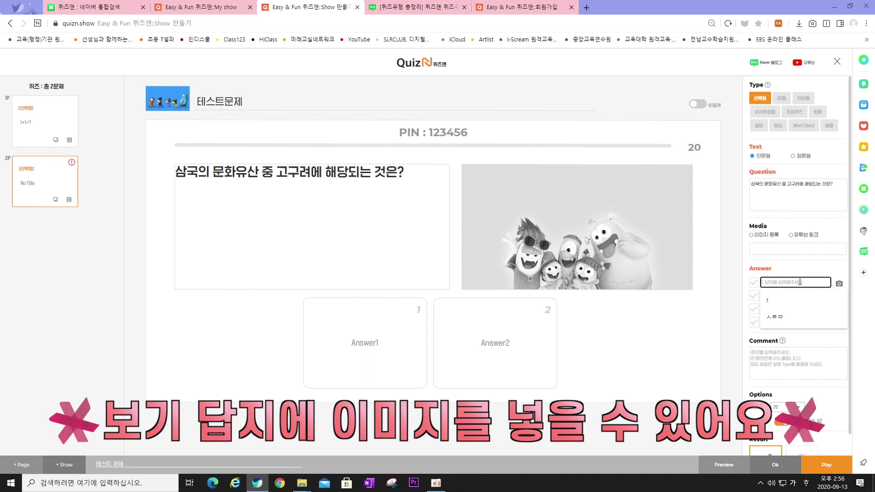
left_click(839, 284)
left_click(839, 285)
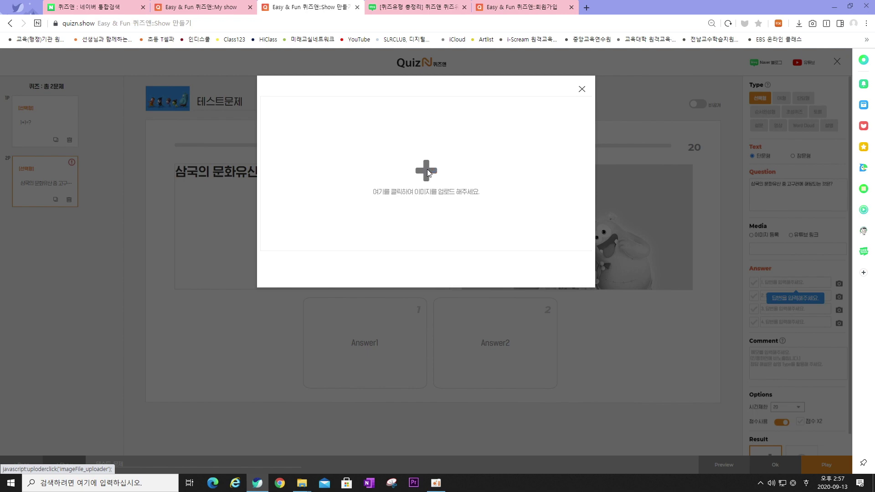
Upload and crop the gayageum image for answer 1 and label it 가야금
left_click(426, 170)
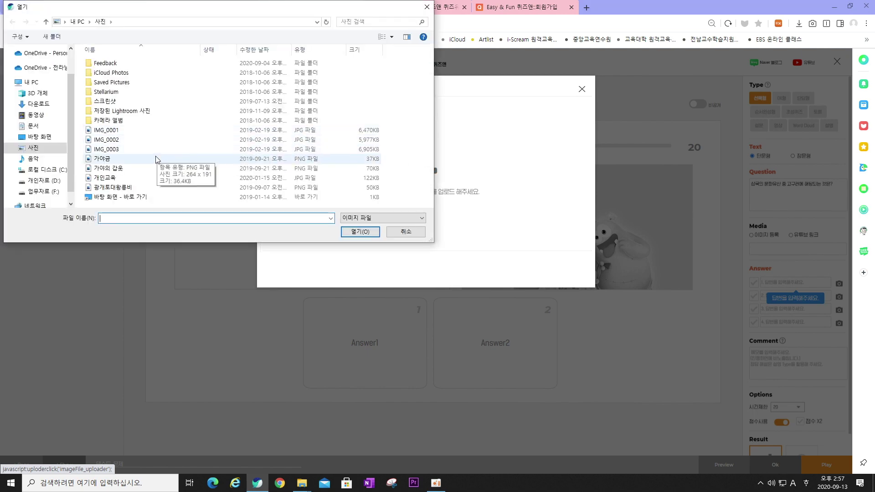
double_click(126, 160)
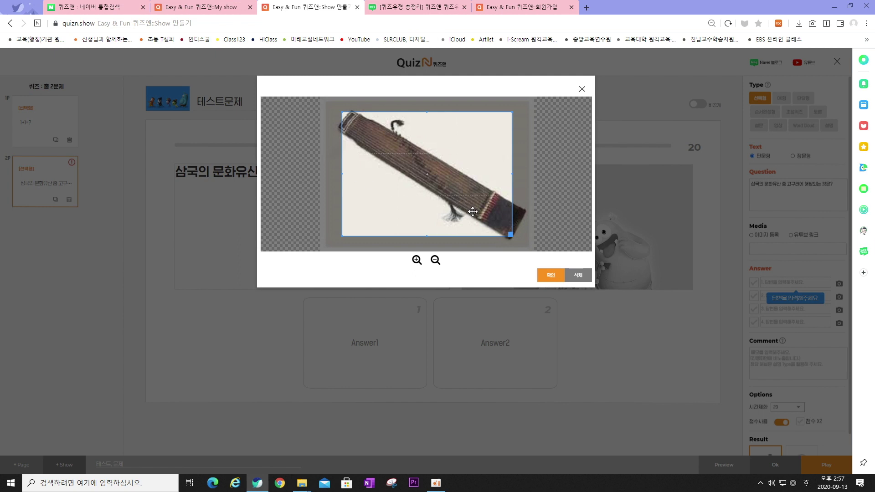
left_click_drag(473, 209, 455, 196)
left_click_drag(490, 219, 546, 267)
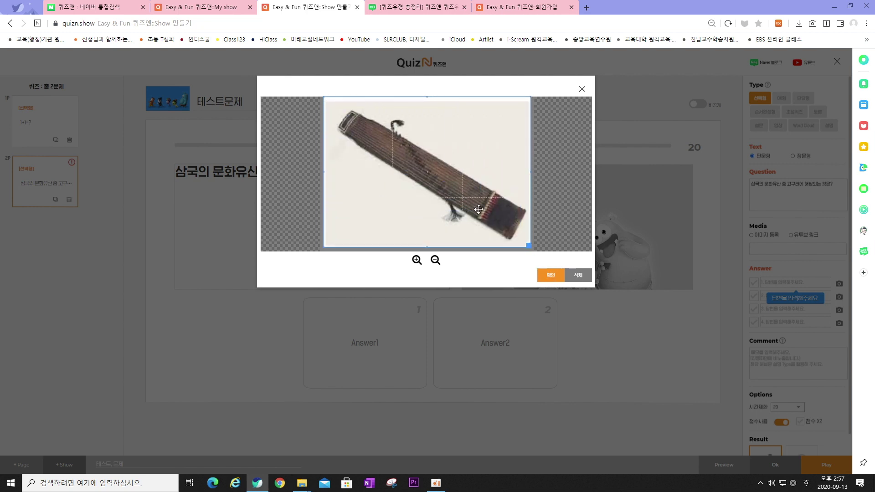
left_click_drag(478, 206, 477, 210)
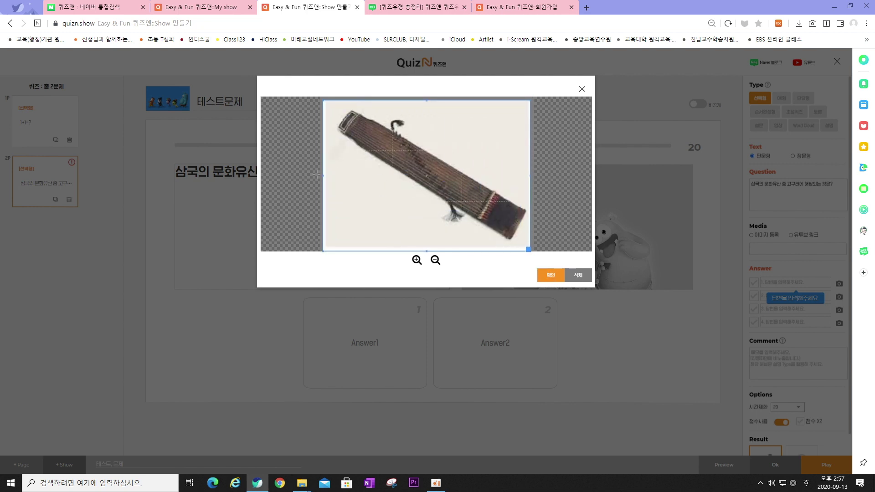
left_click_drag(323, 175, 325, 174)
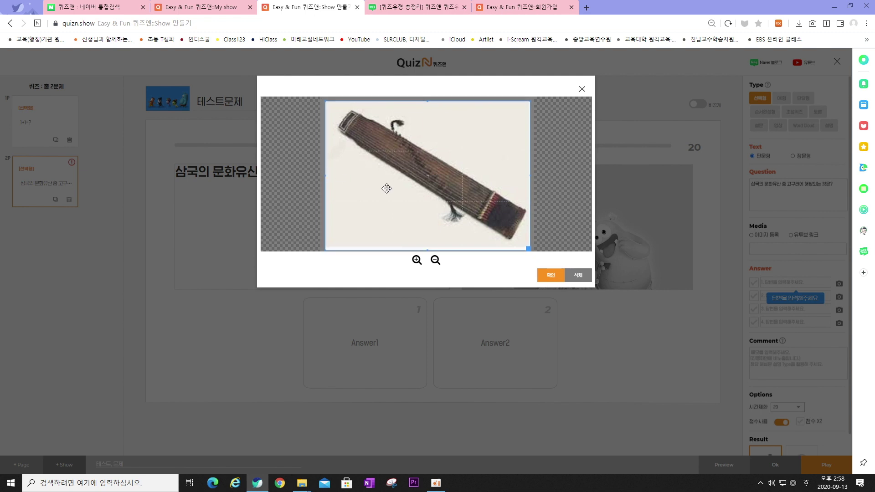
left_click(551, 276)
left_click(788, 283)
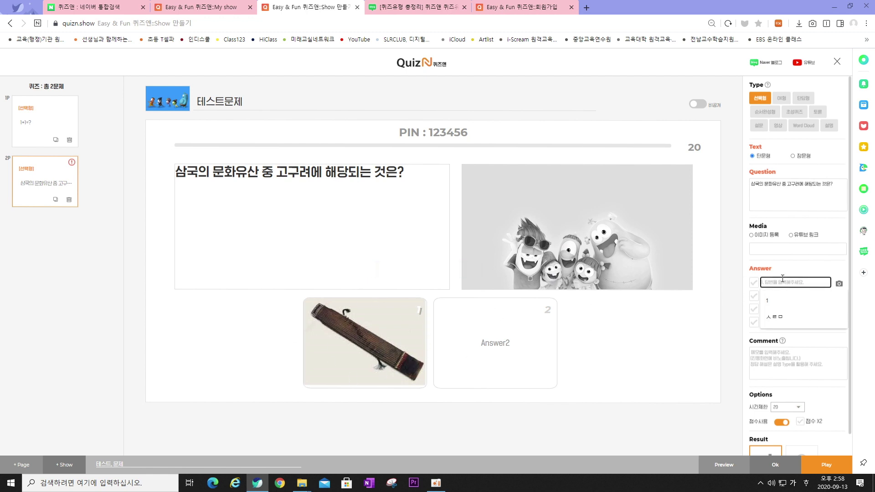
type("가야금")
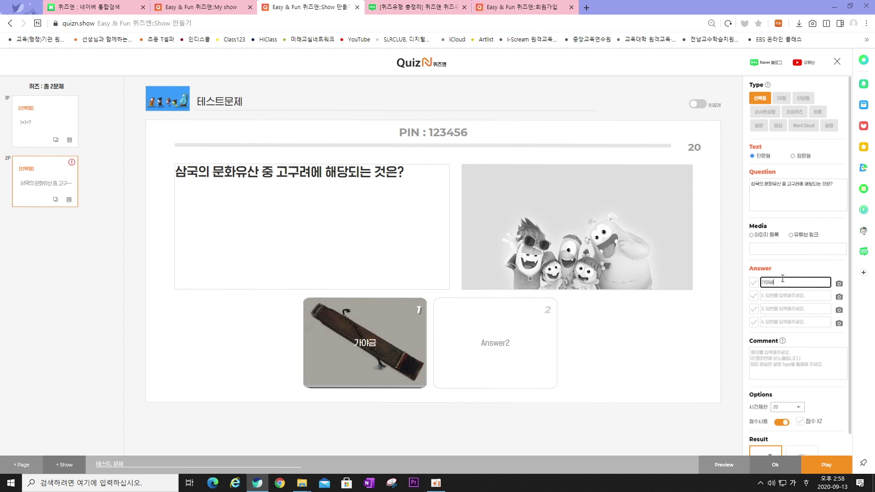
Give answer 2 the stele picture and label 광개토대왕릉비, and mark it correct
left_click(776, 297)
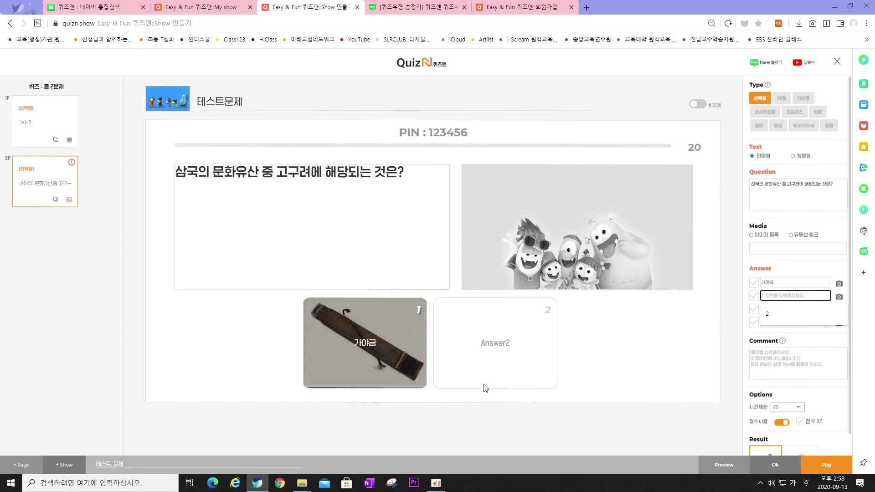
left_click(838, 297)
left_click(426, 178)
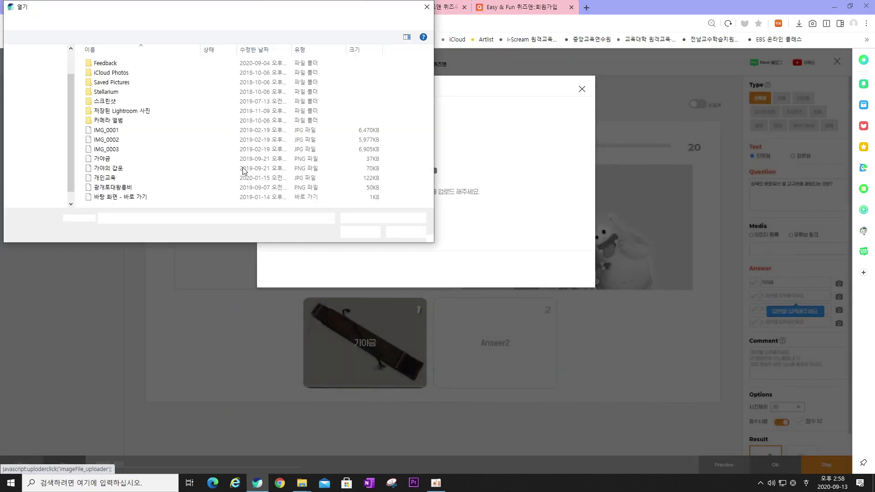
double_click(128, 191)
left_click(550, 275)
left_click(777, 297)
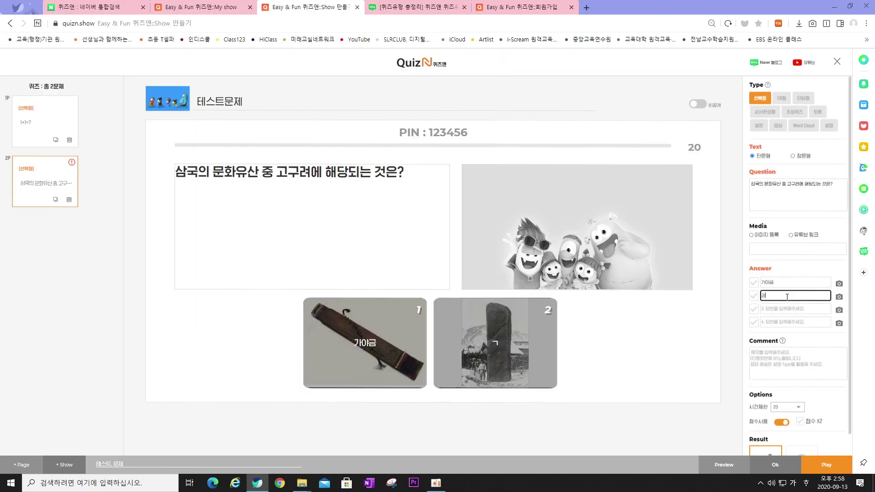
type("광개토대왕릉비")
left_click(656, 375)
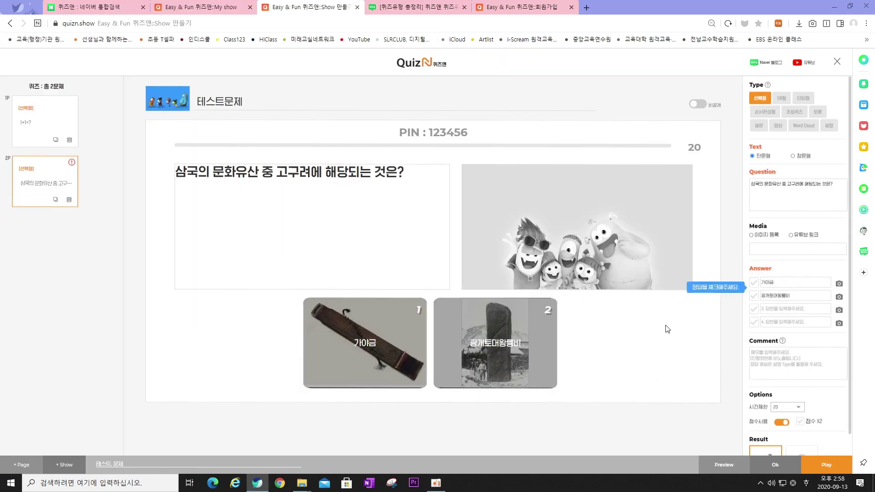
left_click(756, 297)
Set question 2's time limit to 30 seconds and save it
scroll(783, 346, "down", 1)
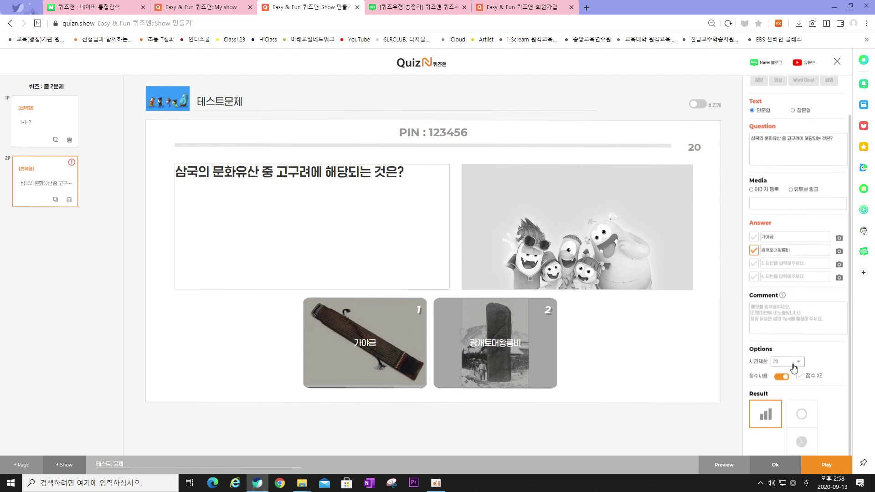
left_click(797, 362)
left_click(795, 392)
left_click(782, 376)
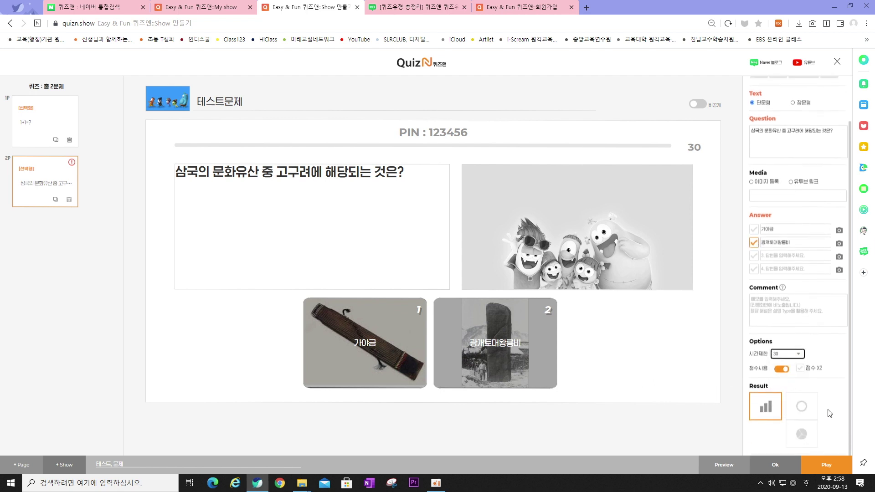
scroll(804, 437, "down", 1)
left_click(804, 441)
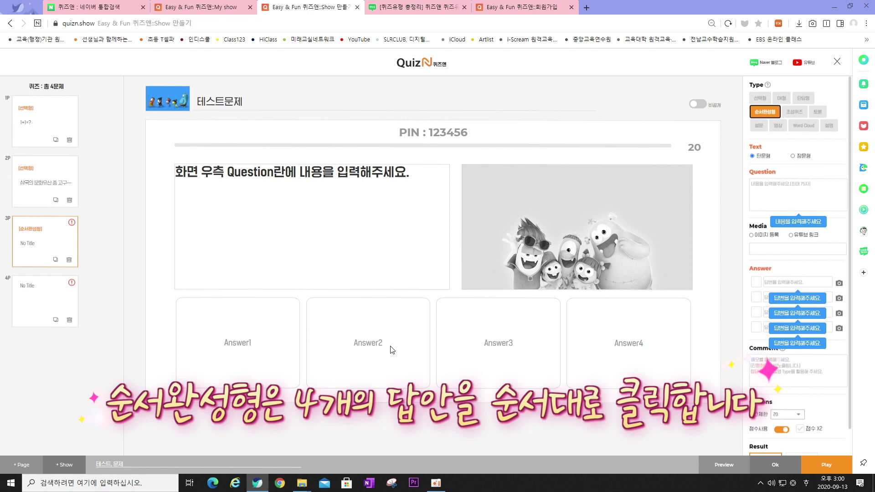
Fill the four answers with 나는, 먹었다, 밥을 and 동생과
left_click(781, 281)
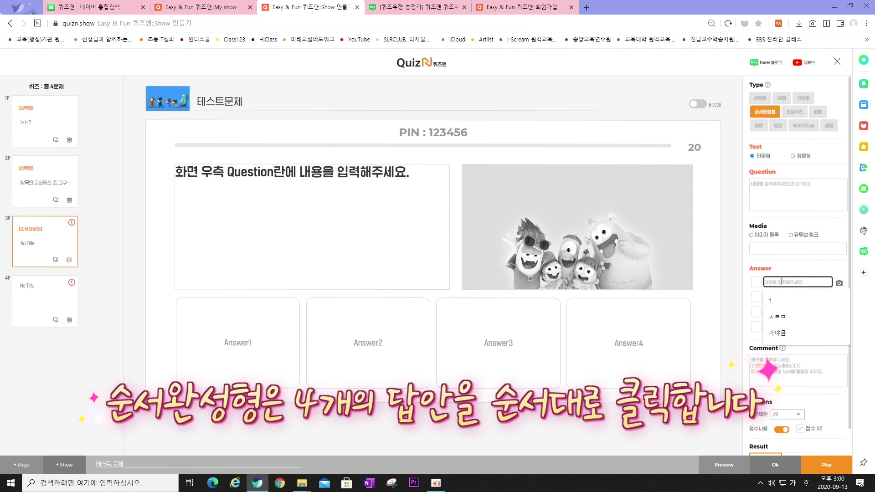
type("나는")
left_click(786, 297)
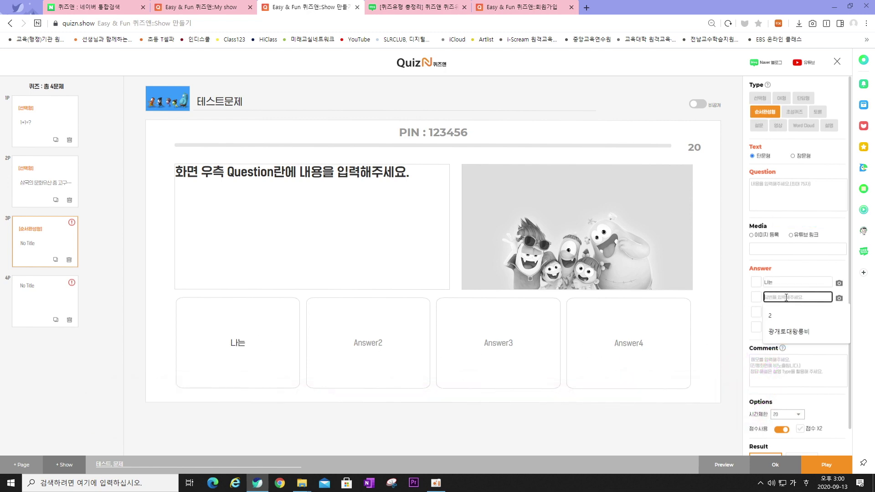
type("먹었다")
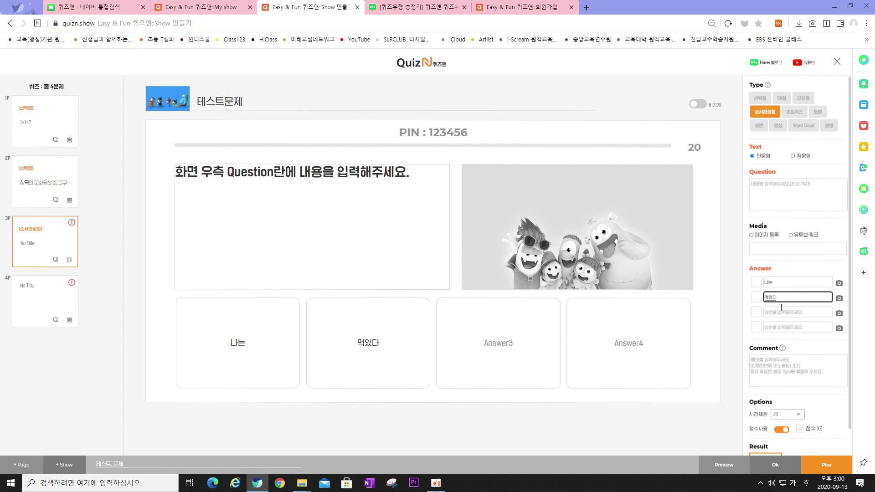
left_click(782, 311)
type("밥으")
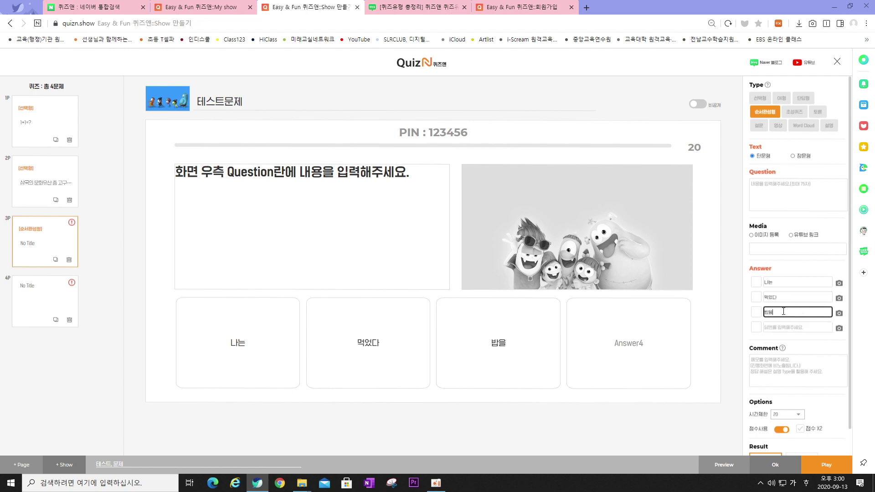
left_click(778, 328)
type("동생과")
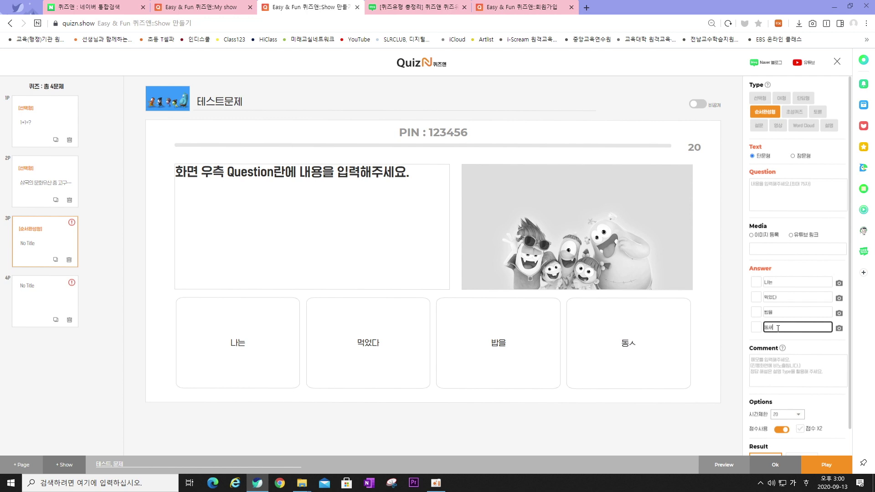
left_click(723, 337)
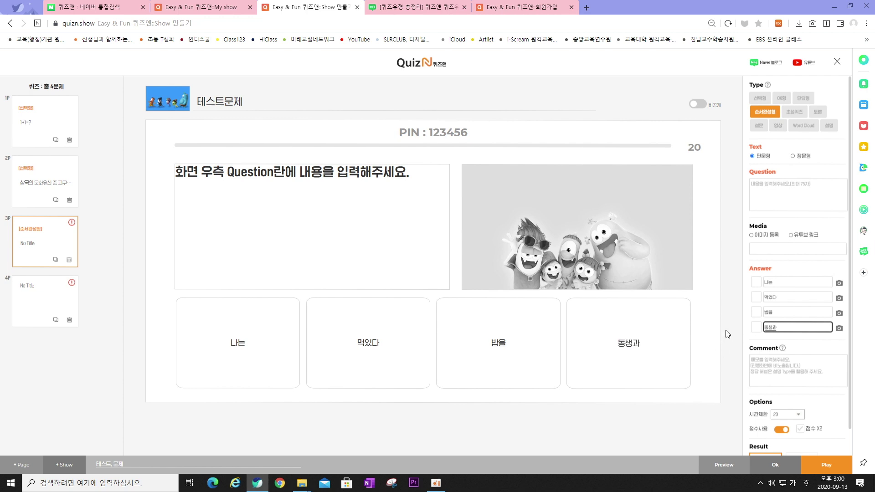
Number the answers so the order reads 나는, 동생과, 밥을, 먹었다
left_click(756, 283)
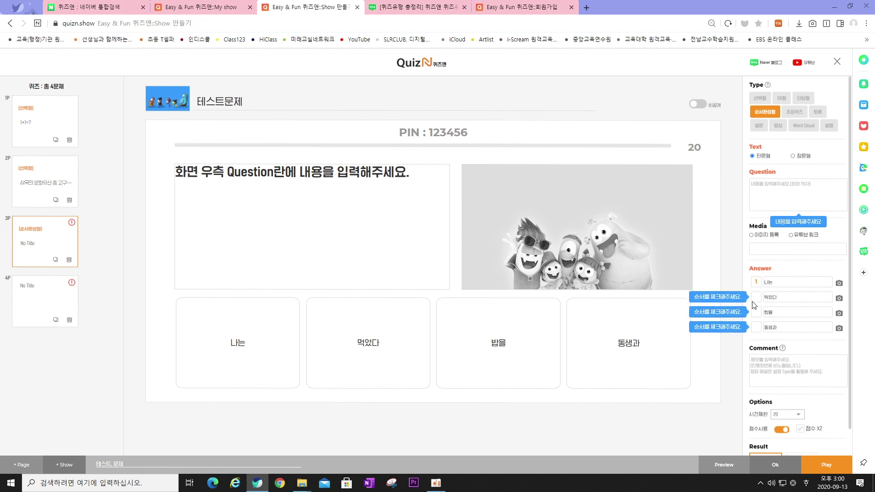
left_click(757, 328)
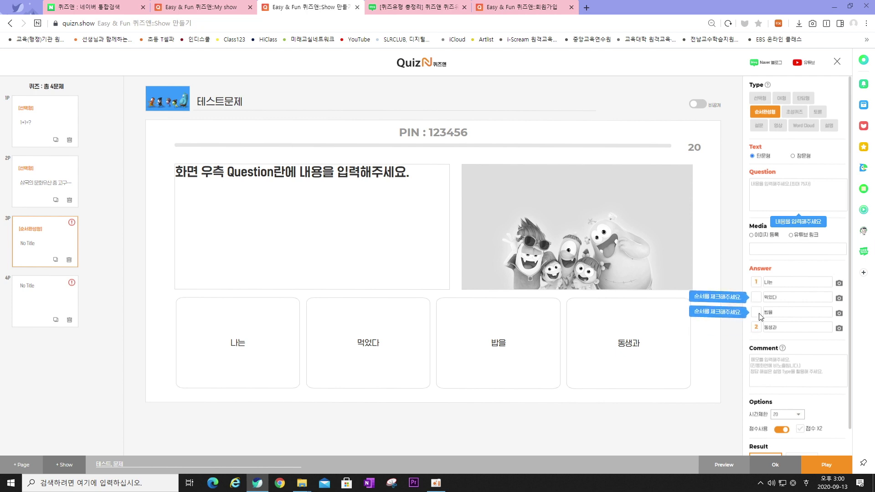
left_click(756, 313)
left_click(757, 297)
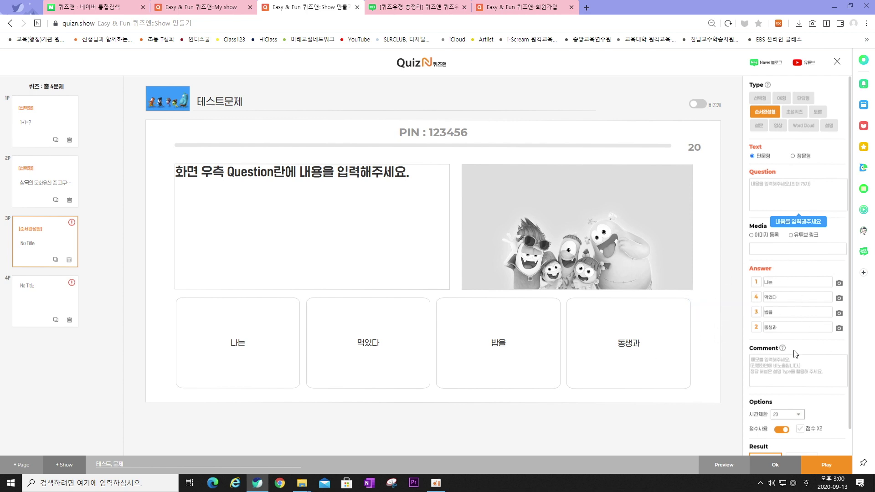
Enter the question '문장을 알맞게 구성하세요.', set a 30-second limit, and save
left_click(811, 219)
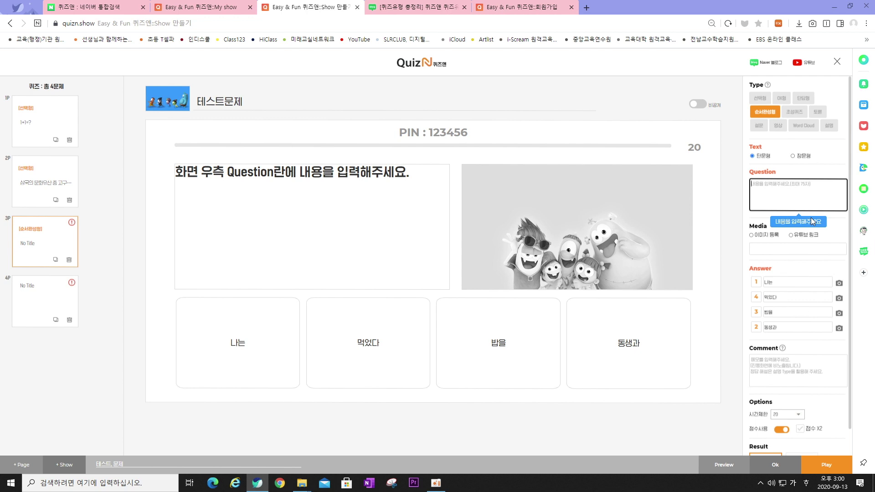
type("문장을 알맞게 구성하세요.")
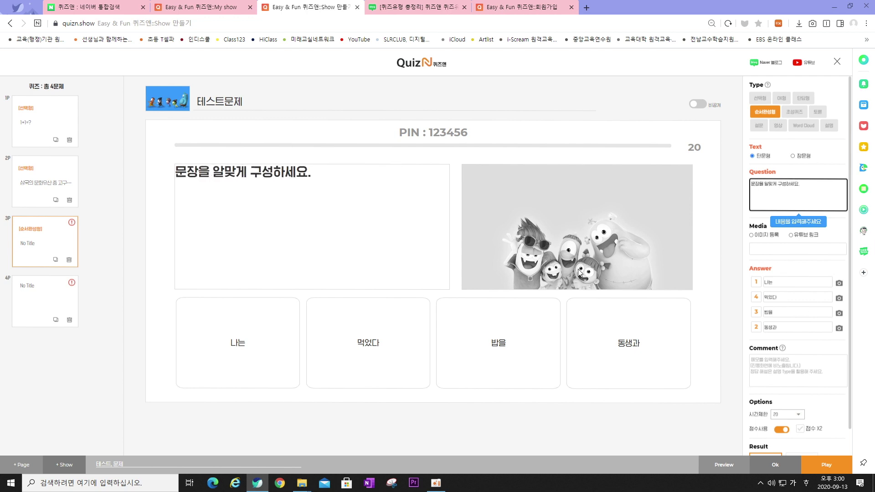
scroll(779, 408, "down", 1)
left_click(786, 370)
left_click(781, 402)
scroll(830, 416, "down", 1)
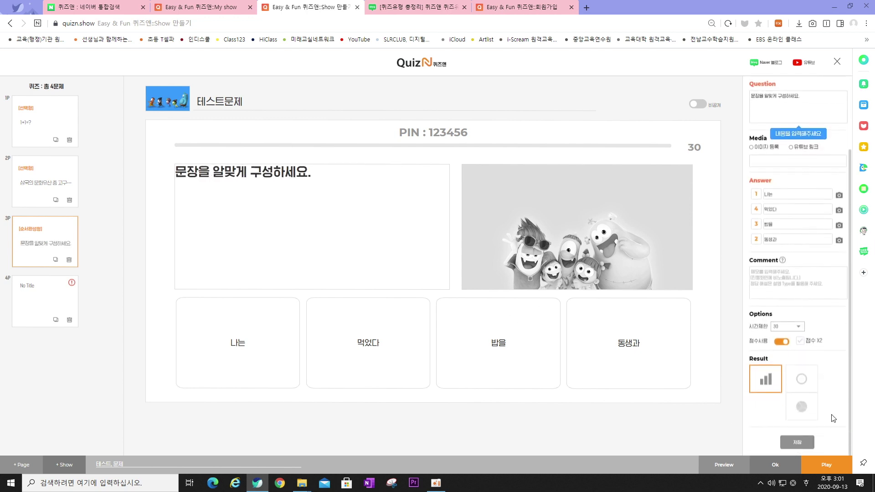
left_click(802, 443)
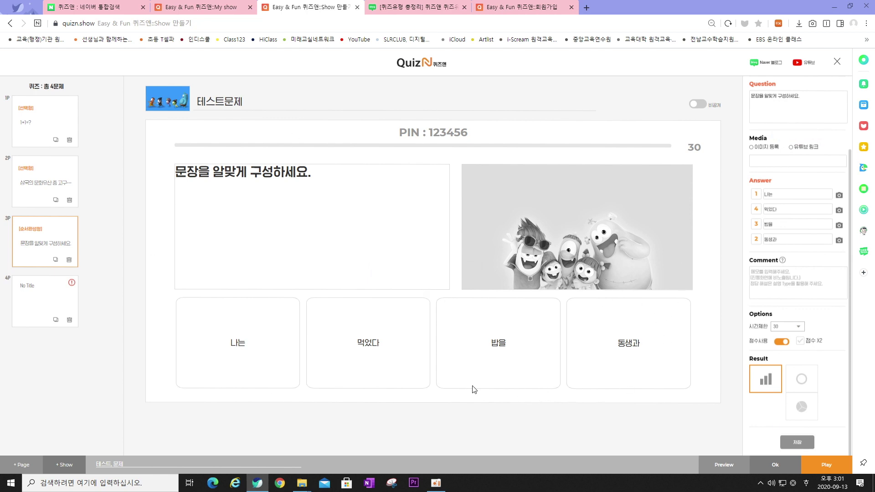
Complete question 4 as a 초성퀴즈 with hint ㅅㄹㅁ and answer 신라면, and save it
left_click(52, 304)
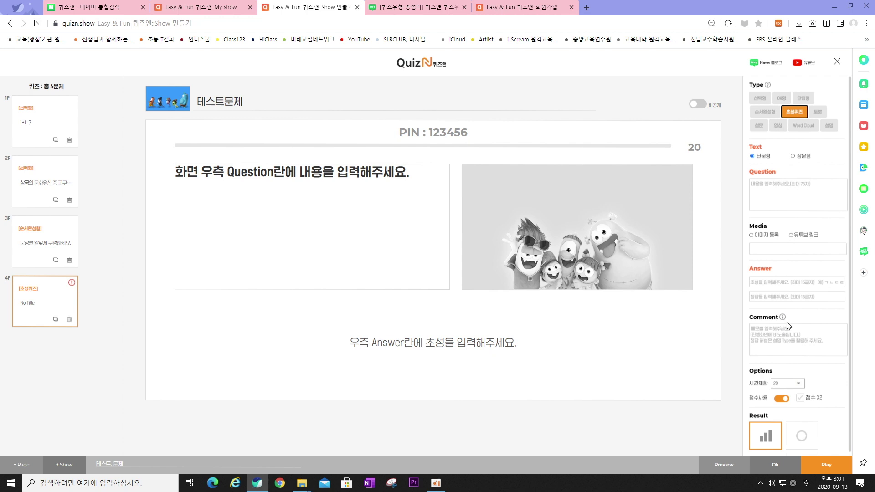
left_click(788, 282)
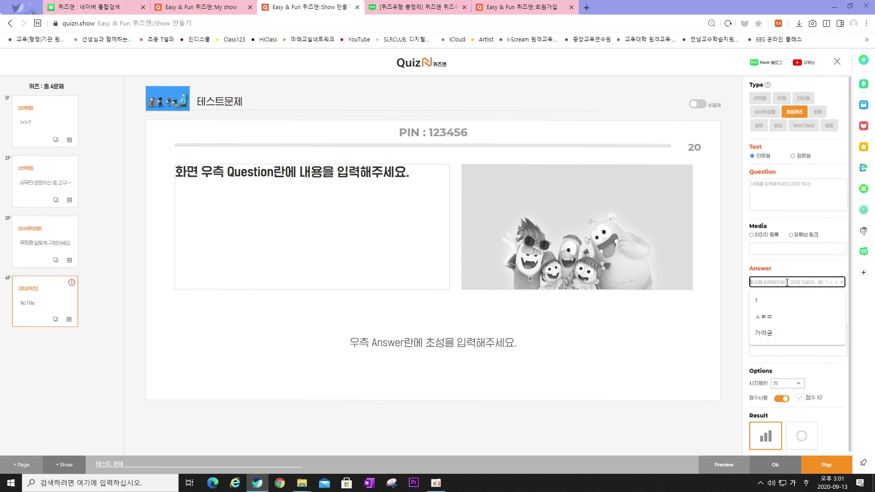
left_click(760, 317)
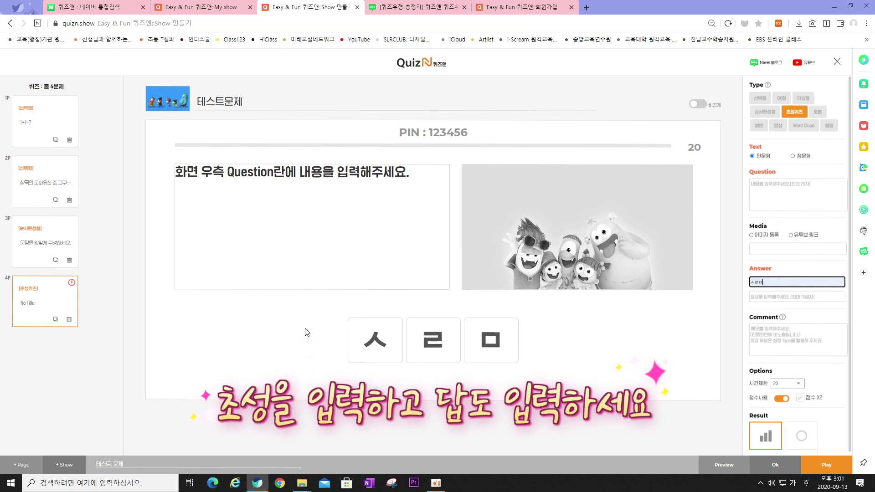
left_click(769, 296)
type("신라면")
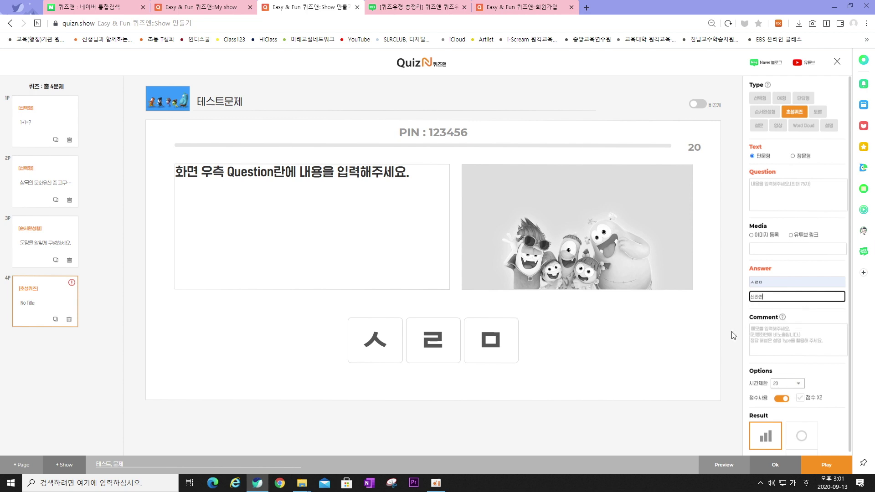
left_click(722, 340)
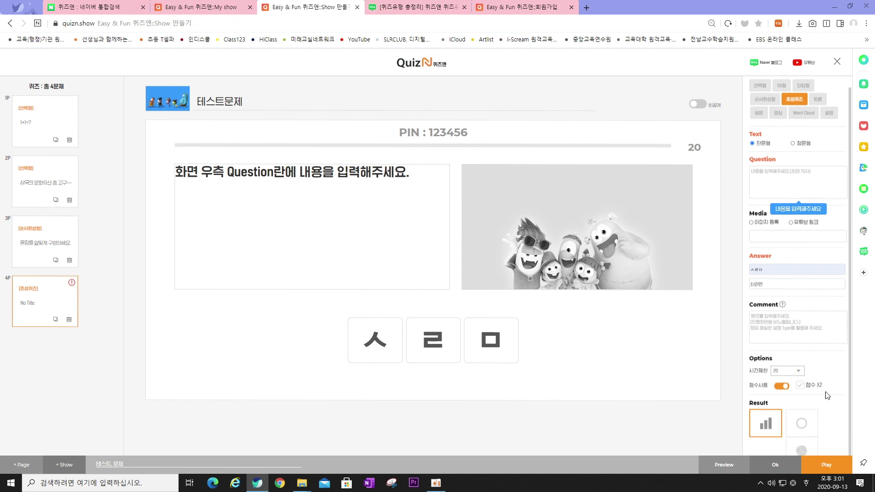
scroll(774, 387, "down", 1)
left_click(797, 441)
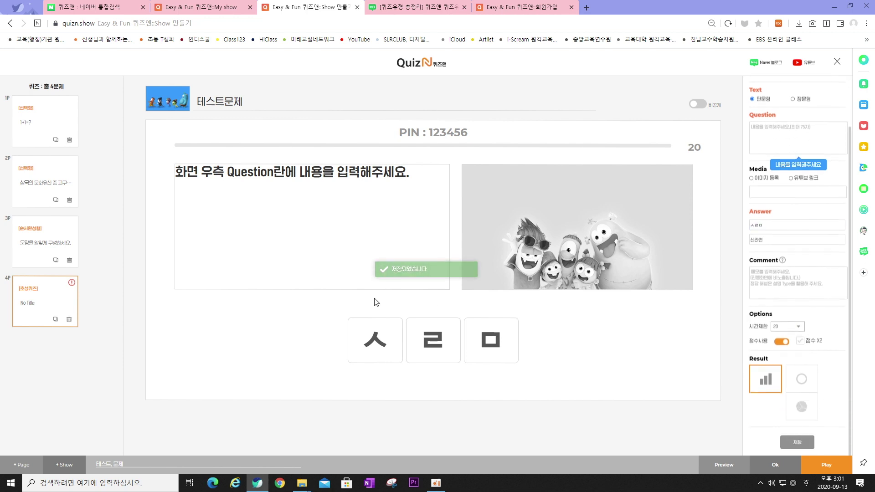
Add a fifth page as a 토론 debate question, then switch to the blog's quiz-type guide
left_click(78, 439)
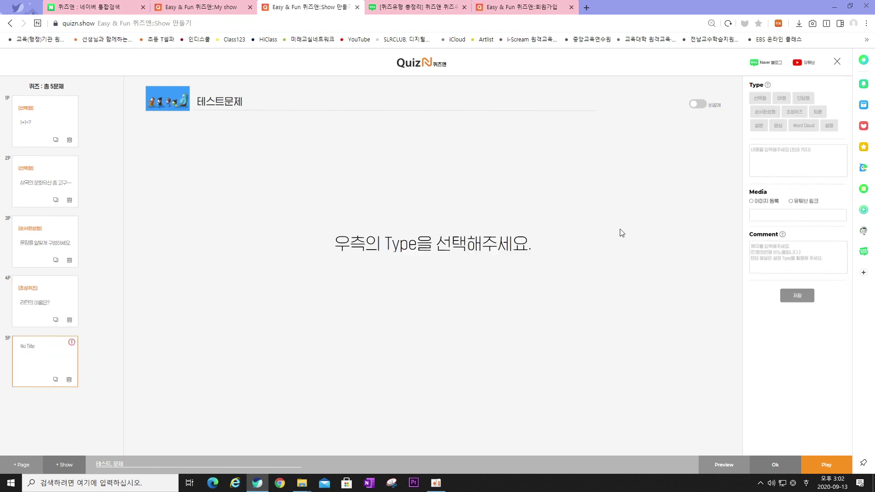
left_click(818, 112)
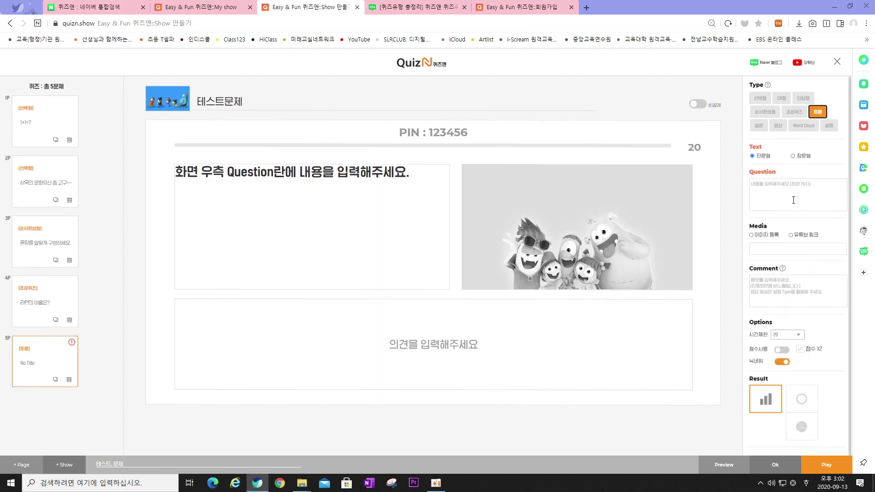
left_click(417, 6)
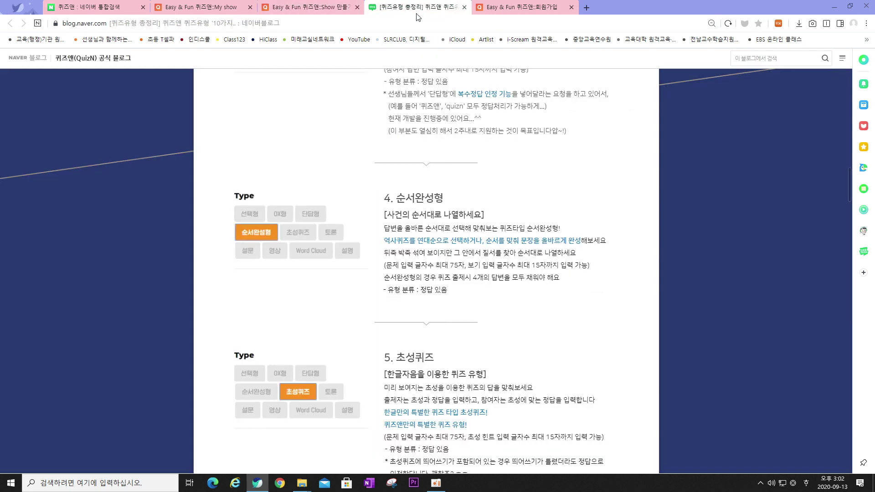
Read the blog's 6. 토론형 section, then return to the 'Show 만들기' editor
scroll(447, 228, "down", 10)
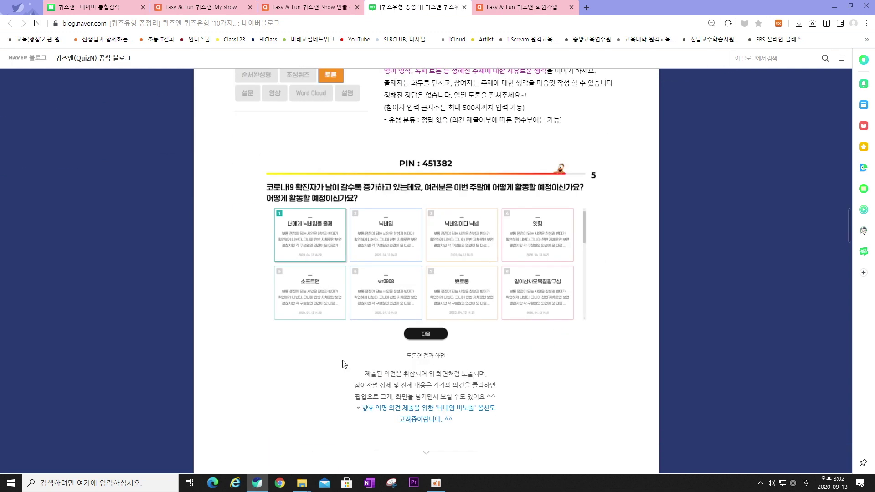
scroll(274, 296, "up", 1)
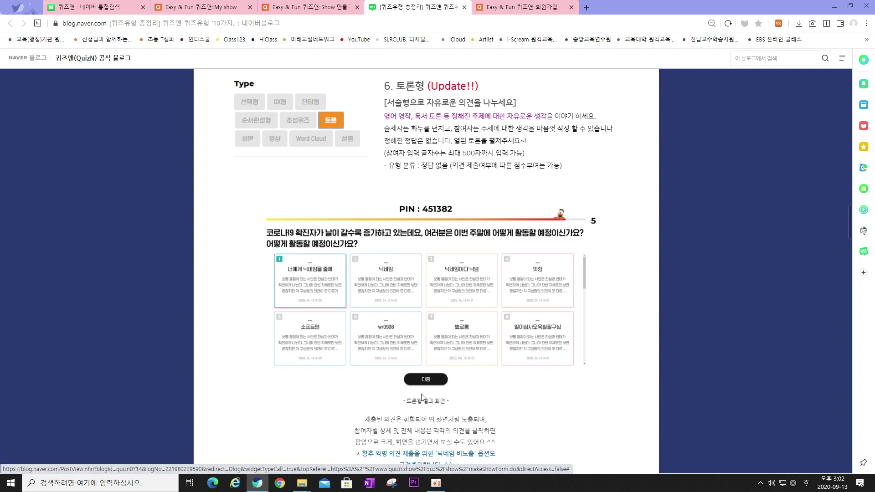
left_click(305, 7)
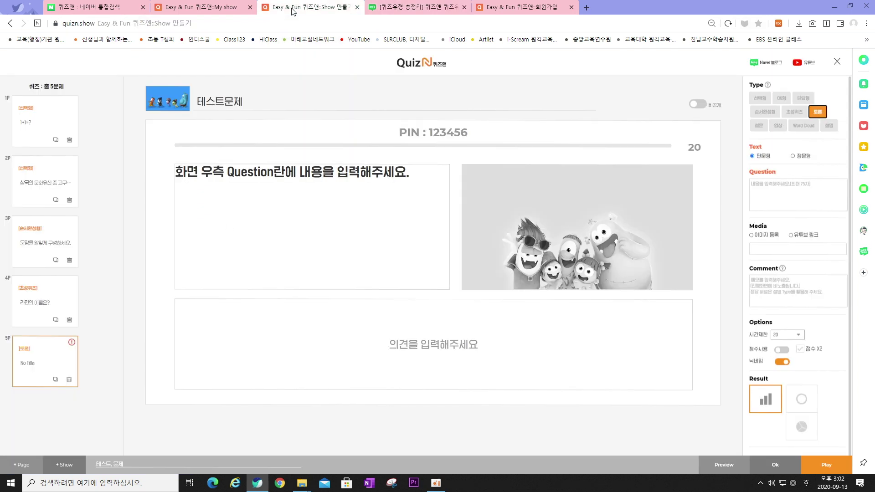
Try the 설문 and Word Cloud types on page 5, then settle on 영상 video
left_click(759, 125)
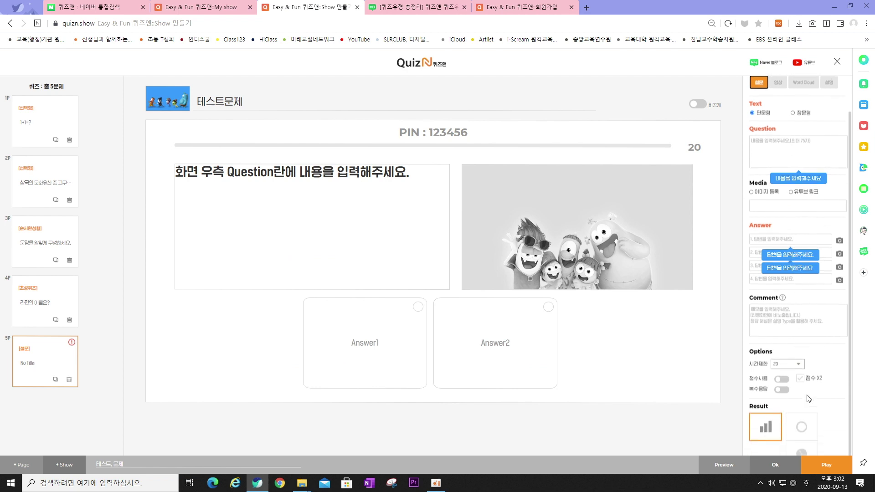
scroll(798, 333, "down", 1)
scroll(791, 321, "up", 1)
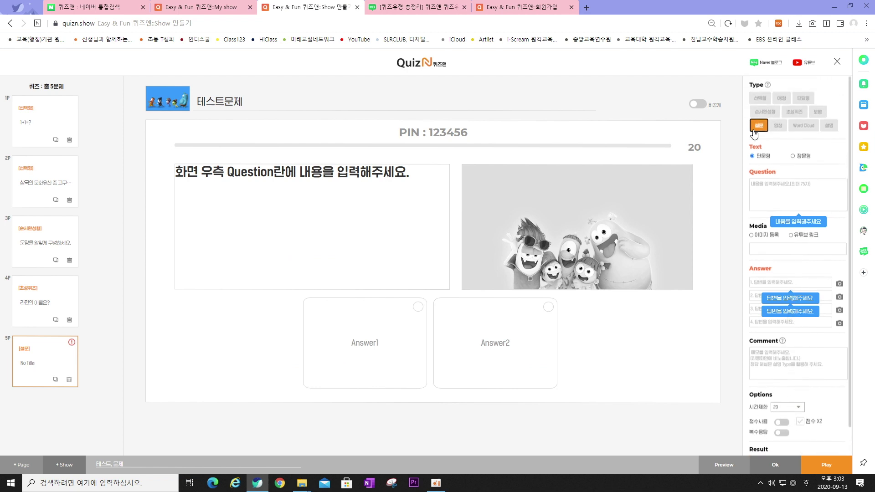
left_click(804, 130)
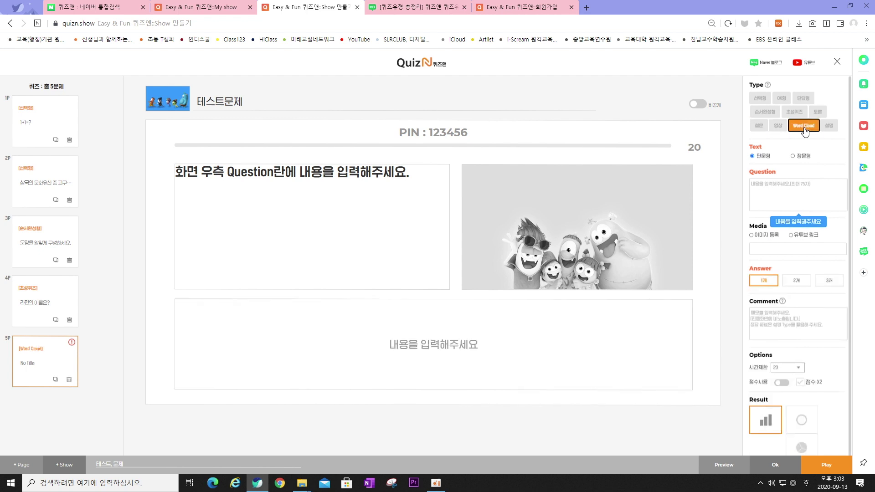
left_click(760, 126)
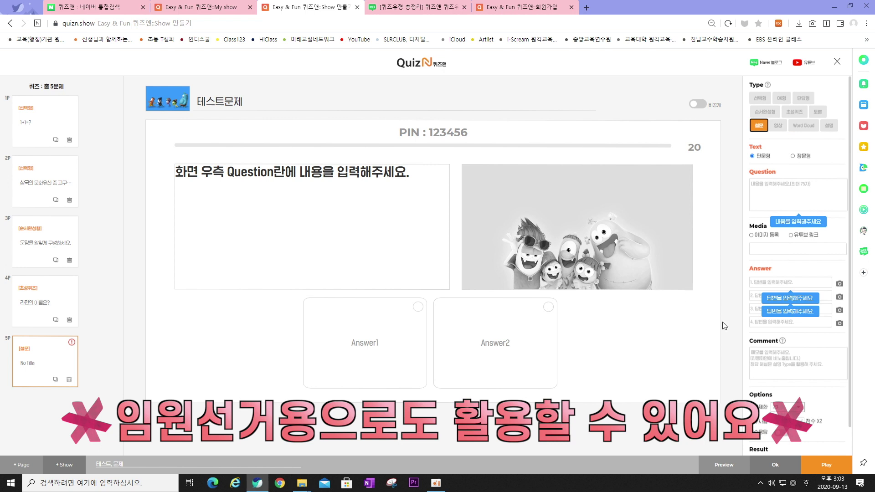
left_click(762, 284)
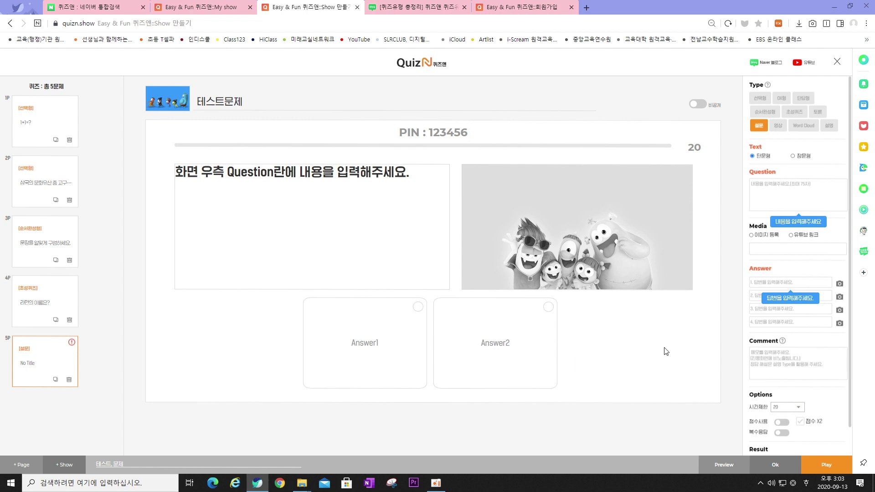
left_click(777, 125)
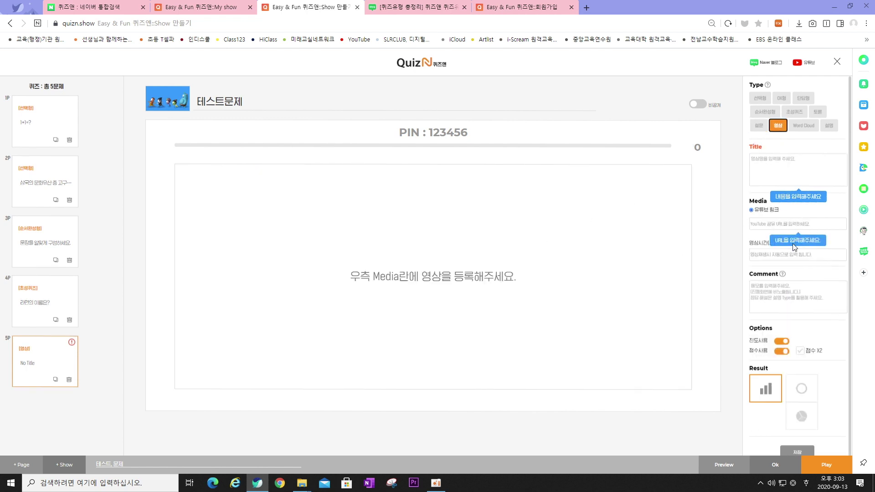
Toggle 진도사용 off and back on, then make page 5 a Word Cloud question
left_click(780, 344)
left_click(781, 342)
left_click(809, 129)
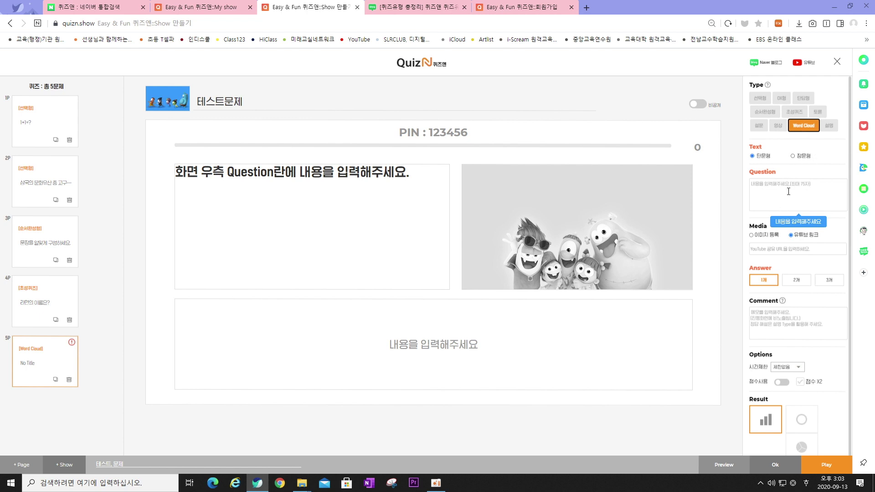
Try the Word Cloud answer counts 1개/2개/3개, ending at 3, then delete page 5P
left_click(789, 191)
left_click(791, 248)
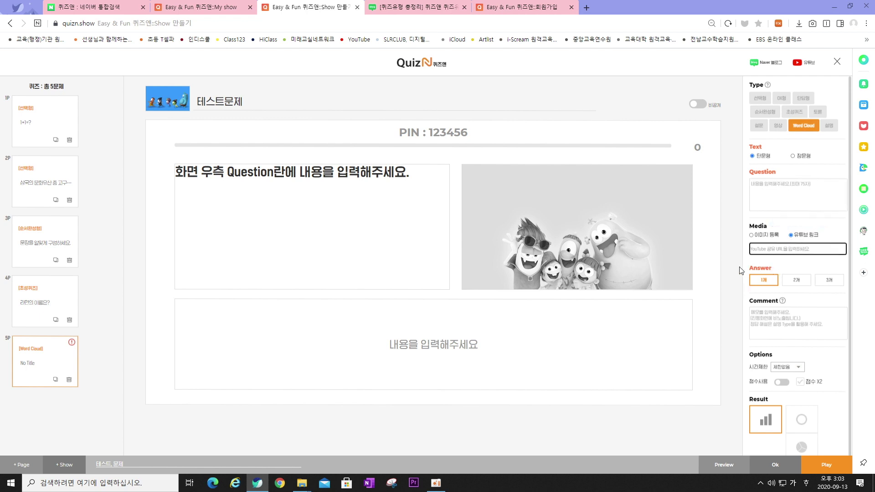
left_click(798, 281)
left_click(844, 283)
left_click(765, 284)
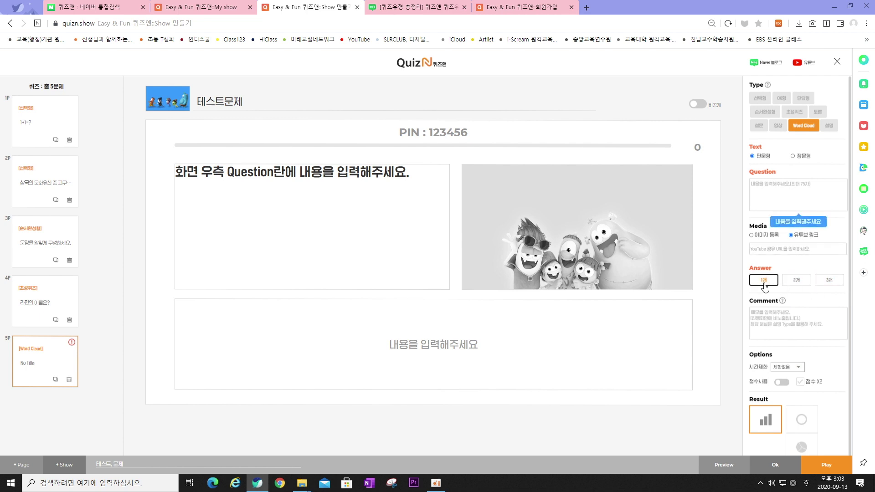
left_click(795, 288)
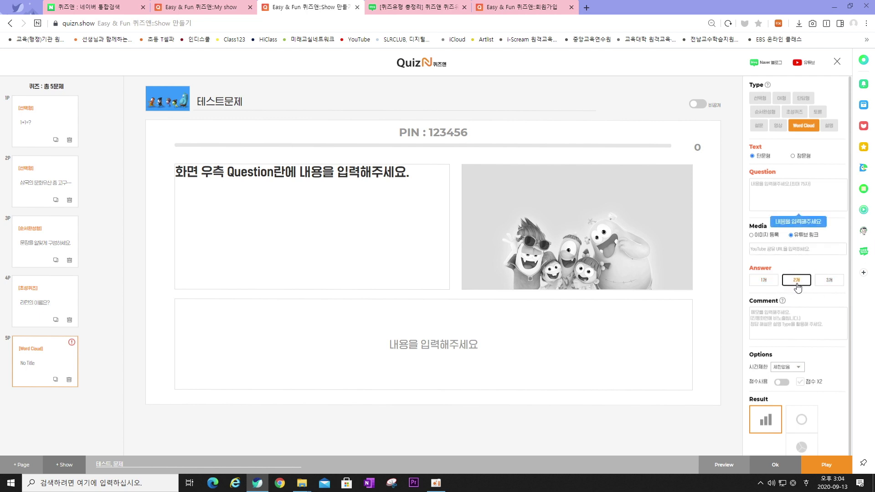
left_click(830, 283)
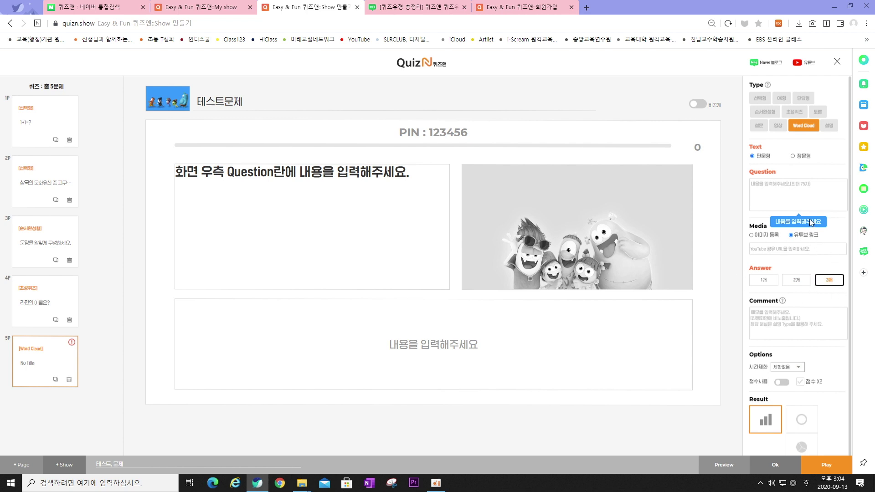
left_click(829, 125)
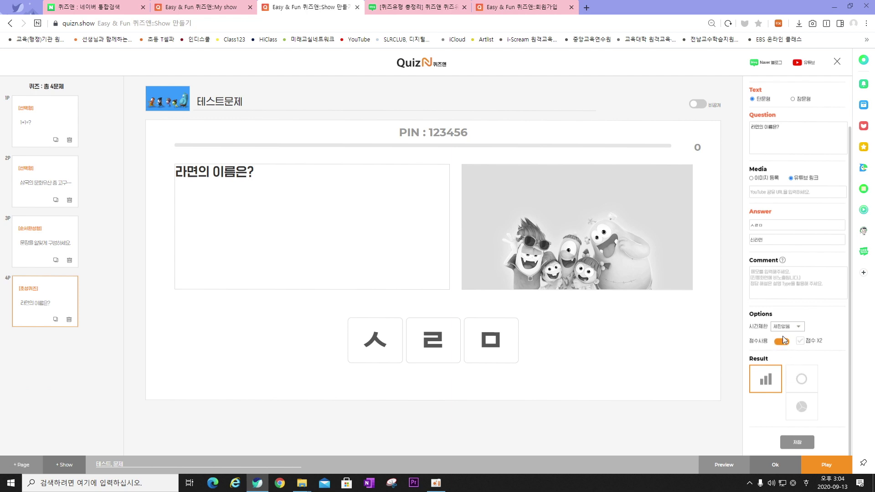
Toggle 점수사용 off and on, then save the 테스트문제 show and confirm completion
left_click(786, 345)
left_click(788, 345)
left_click(775, 465)
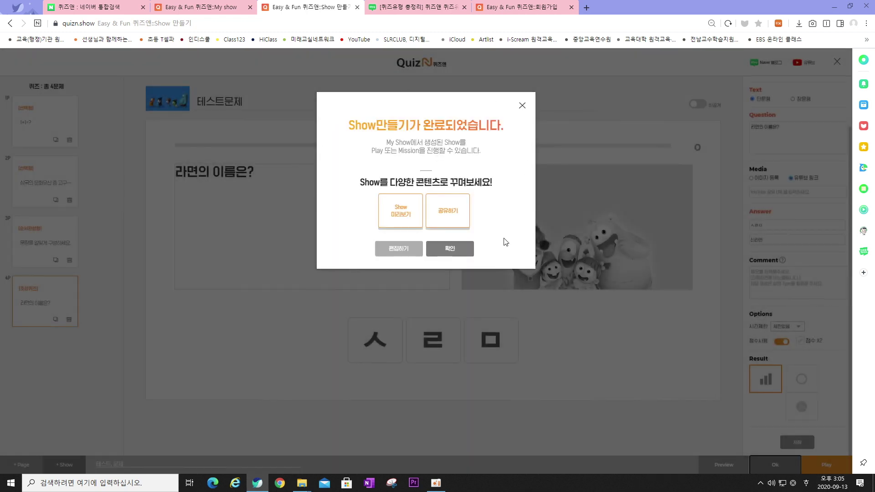
left_click(463, 252)
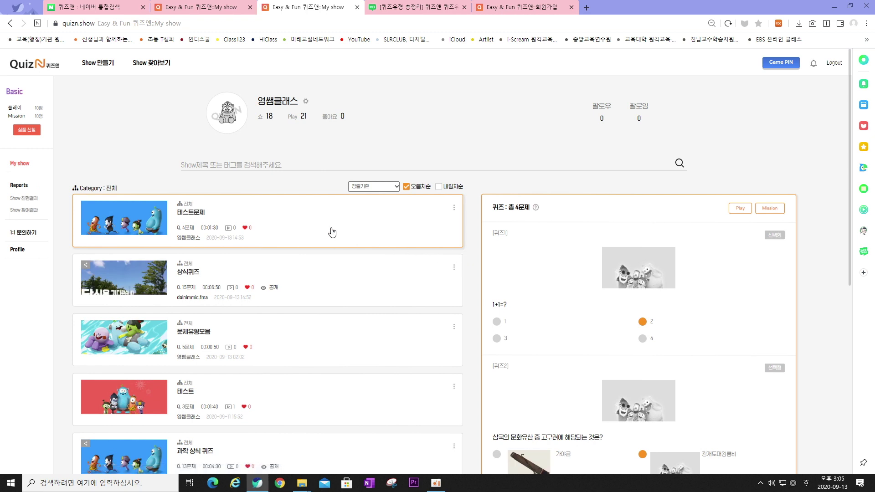
Open the 테스트문제 show's Play options and choose 실시간 현장 Play over 실시간 원격 Play
left_click(740, 208)
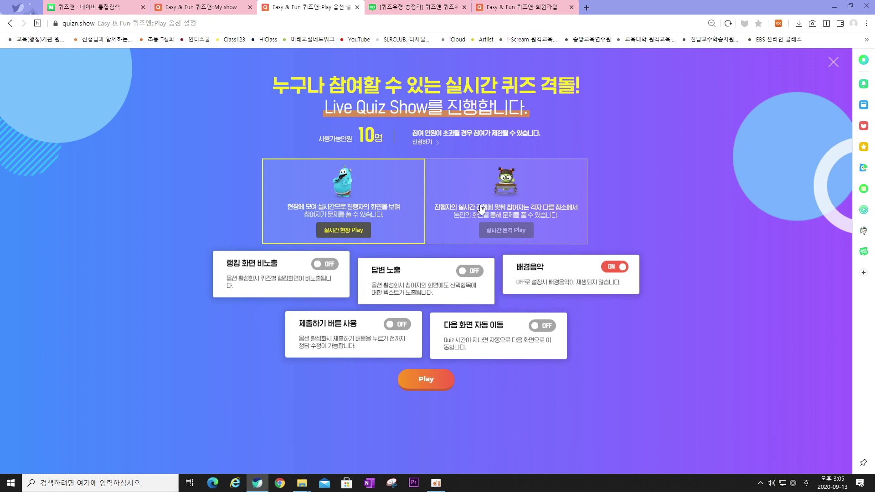
left_click(495, 213)
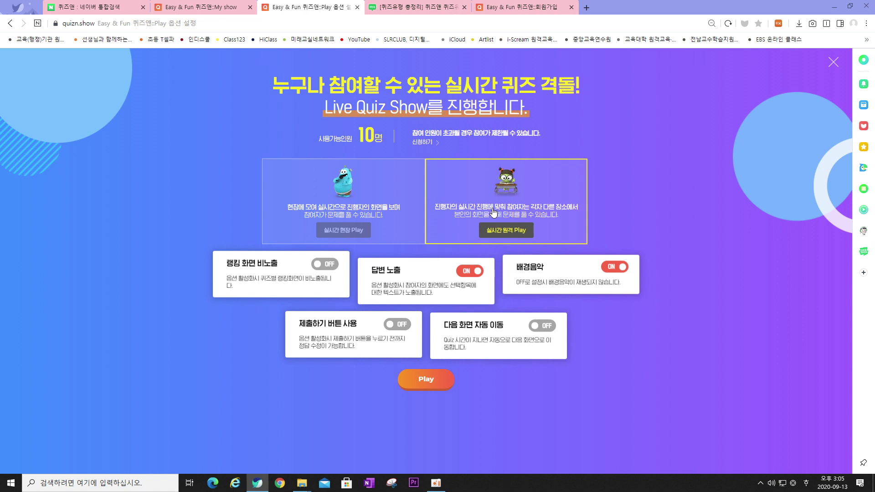
left_click(377, 210)
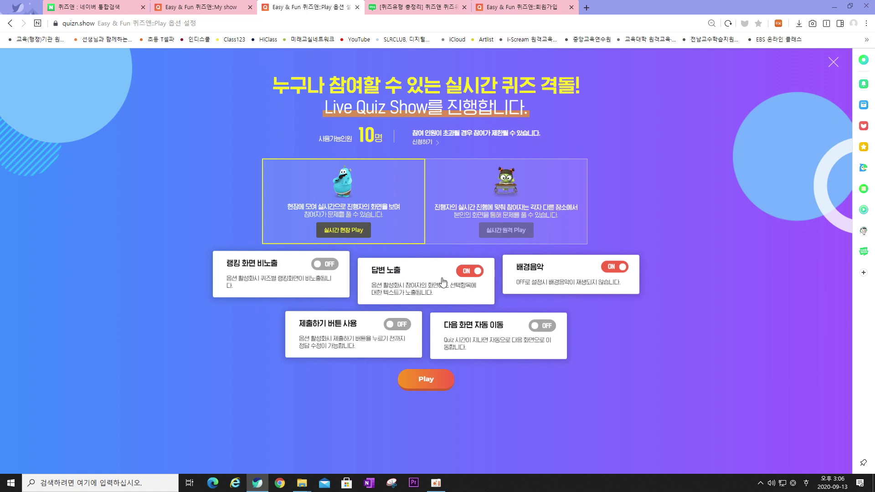
Set 답변 노출 off and 제출하기 버튼 사용 and 다음 화면 자동 이동 on, then open Mission play
left_click(471, 272)
left_click(468, 276)
left_click(402, 325)
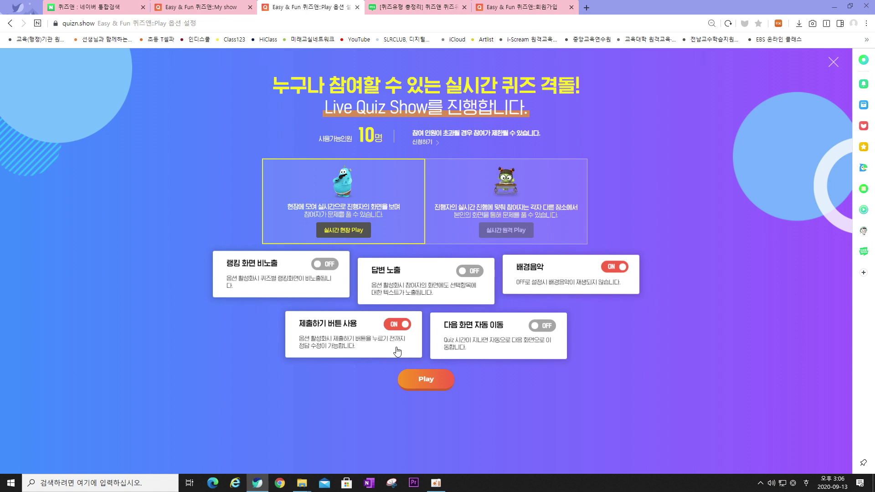
left_click(545, 326)
key("alt+Left")
left_click(773, 212)
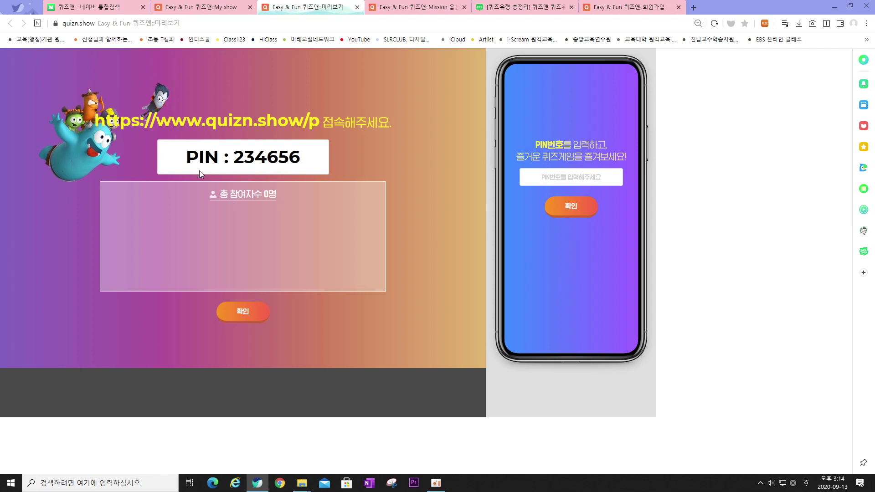
Enter game PIN 234656 on the phone preview to join the show
left_click_drag(184, 163, 302, 160)
left_click(557, 174)
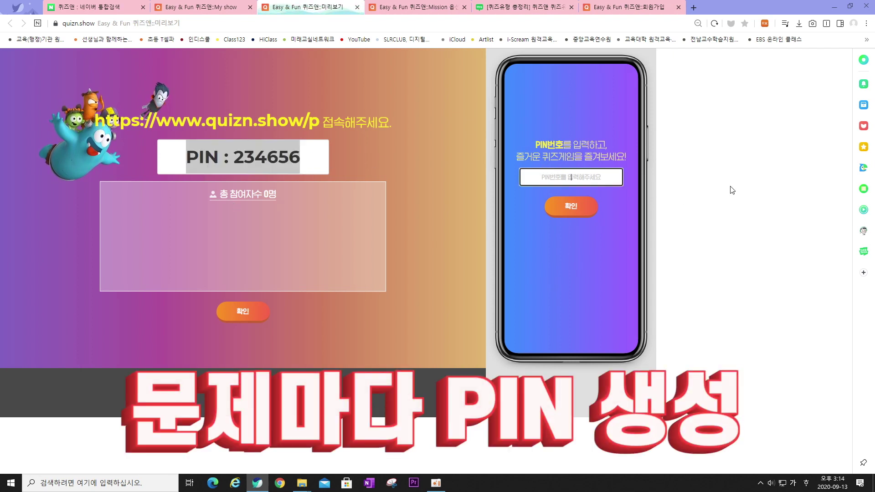
type("234656")
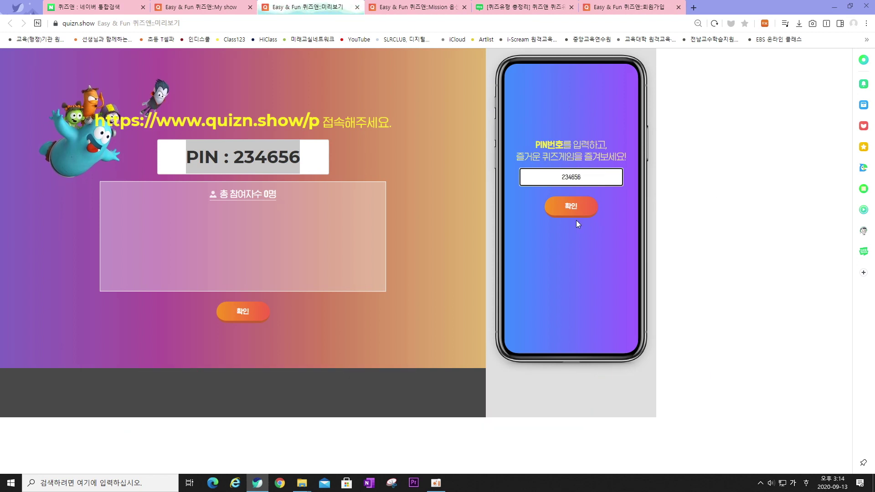
left_click(573, 205)
Join under the sample student nickname and start the quiz at question 1
left_click(565, 164)
type("6501 홍")
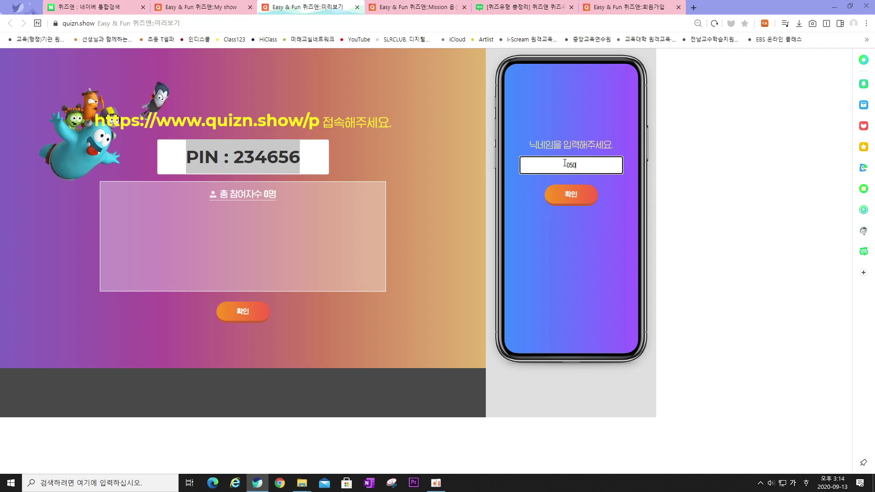
type("길동")
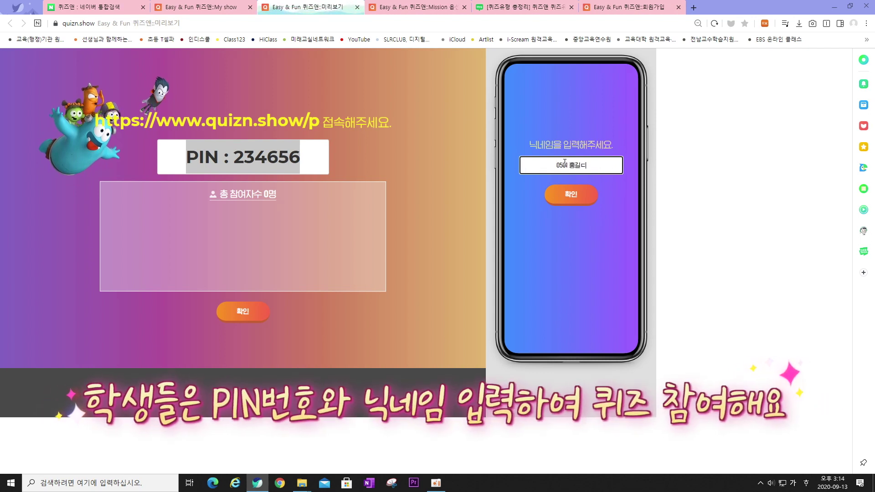
left_click(570, 196)
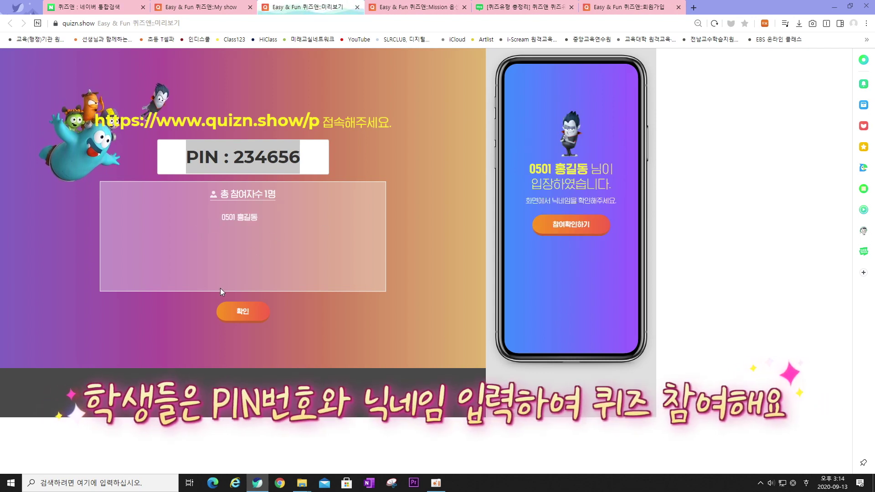
left_click(242, 311)
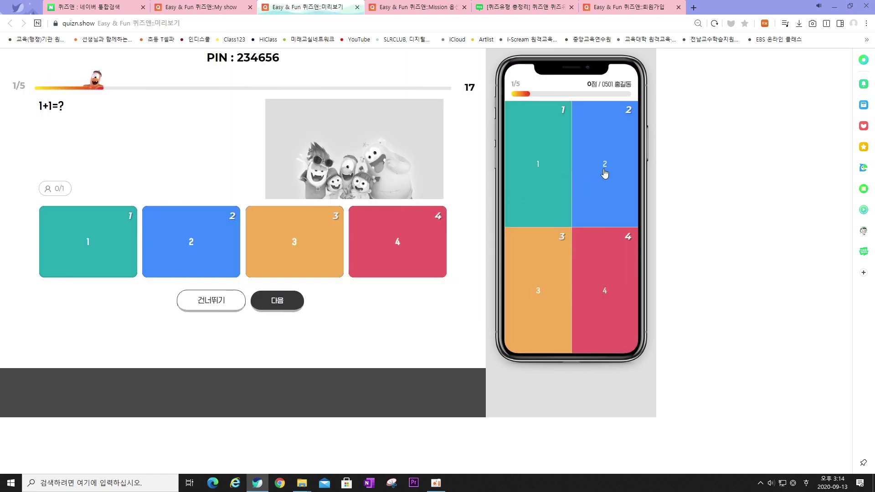
Answer 2 to 1+1=? on the phone and reveal the results, 913 points in first
left_click(605, 173)
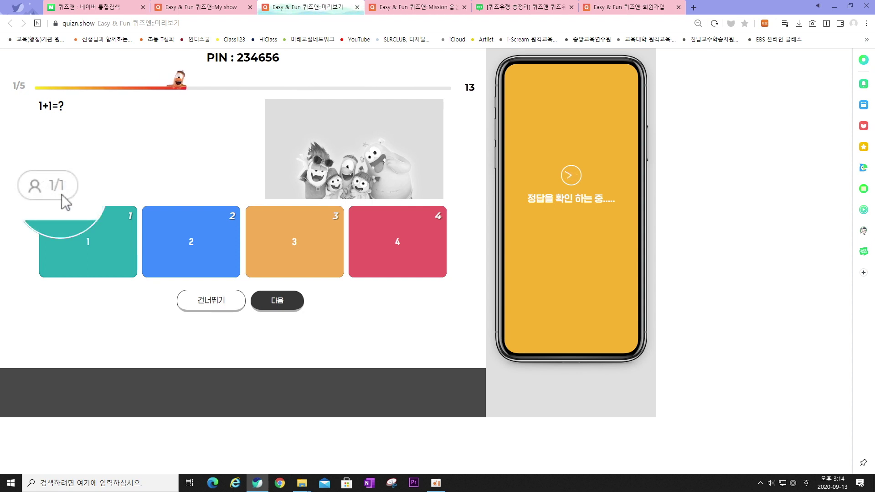
left_click(276, 301)
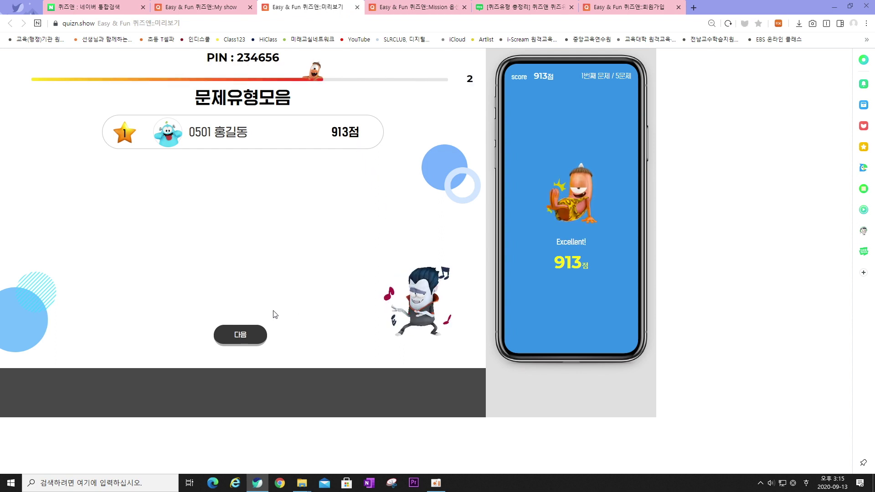
Answer the ramen-name question with '시ㅁ라면' on the phone, see the 0-point result, then go to question 3
left_click(244, 336)
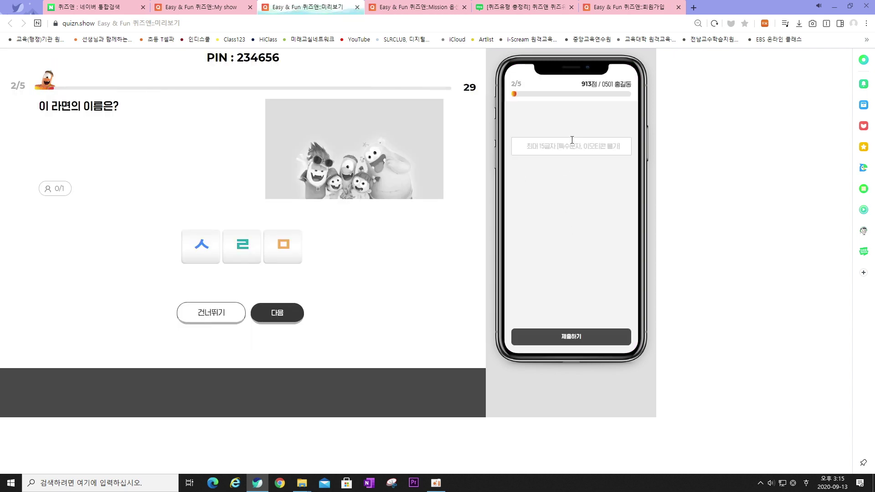
left_click(573, 146)
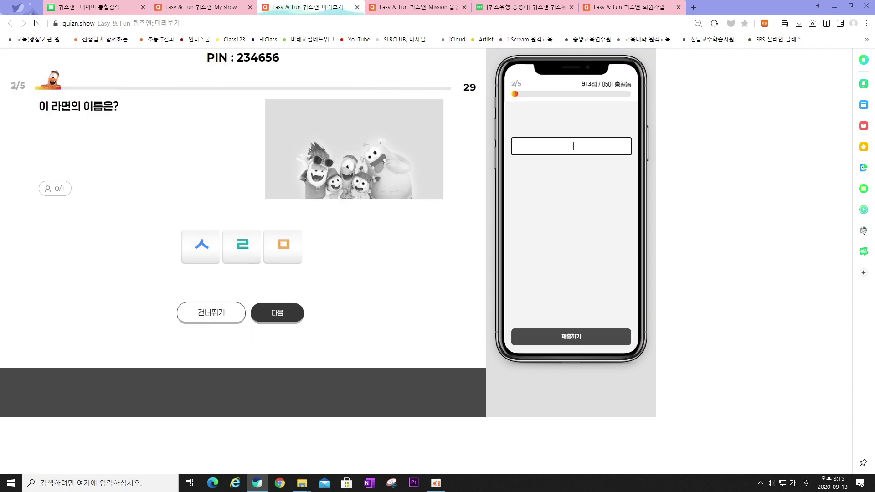
type("시")
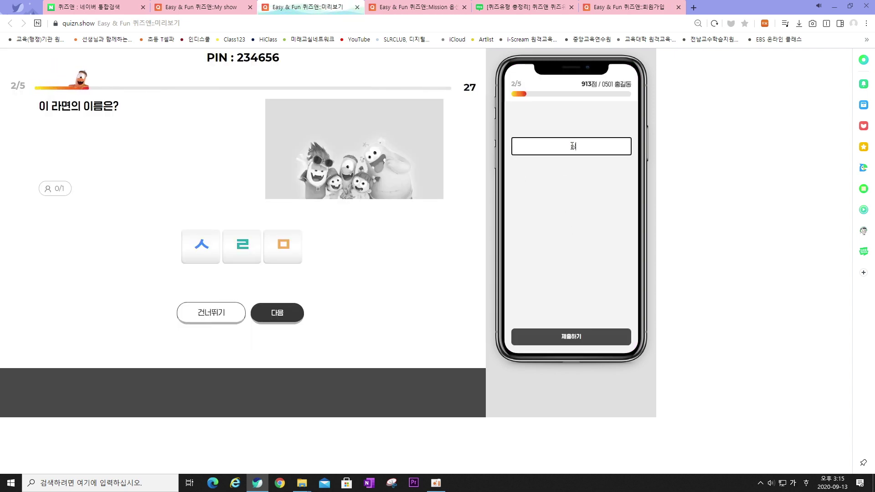
type("ㅁ라면")
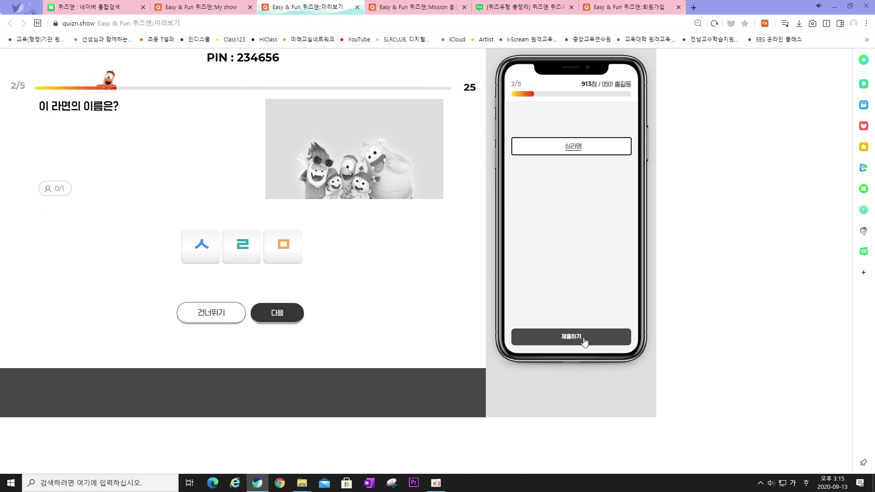
left_click(585, 340)
left_click(276, 314)
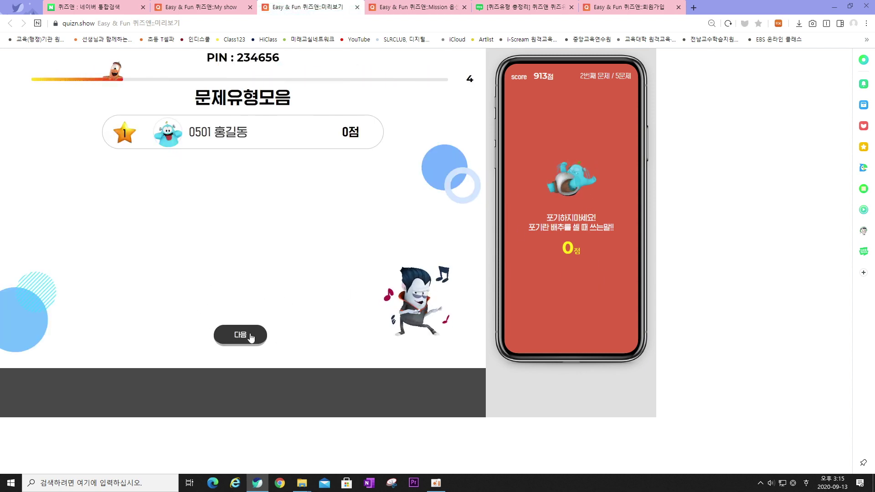
left_click(250, 337)
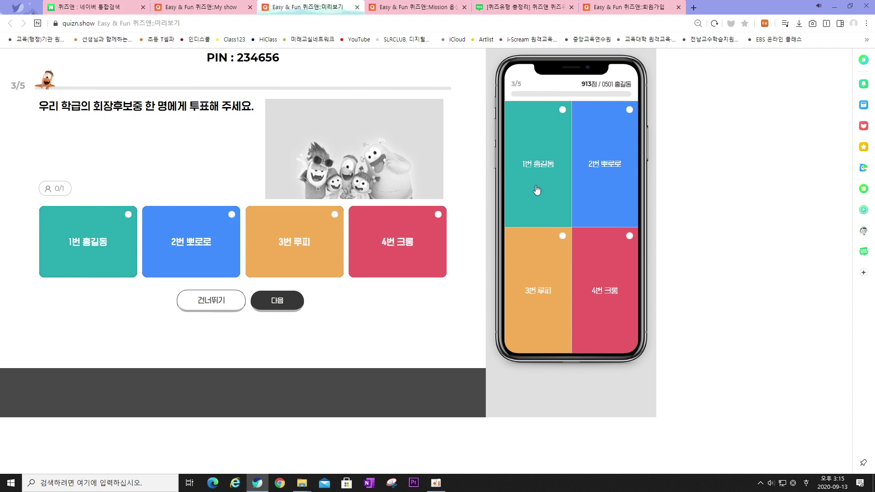
Vote for candidate 1 on the phone and show the vote results
left_click(539, 171)
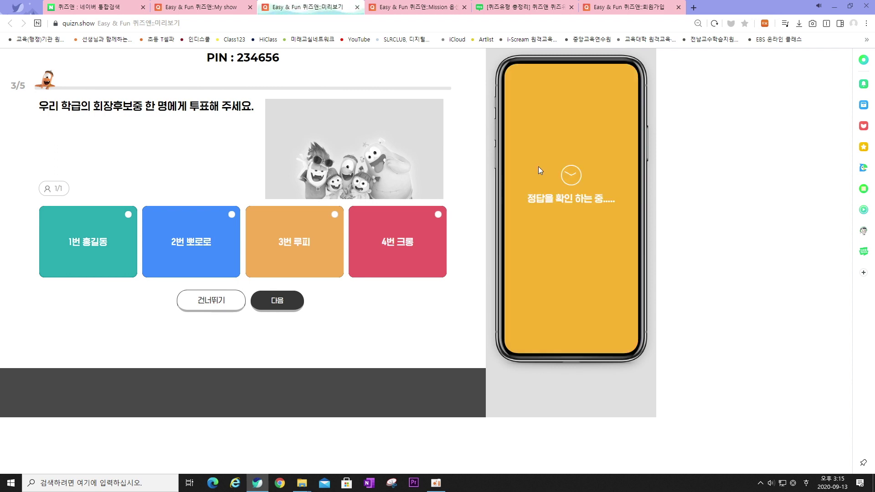
left_click(277, 301)
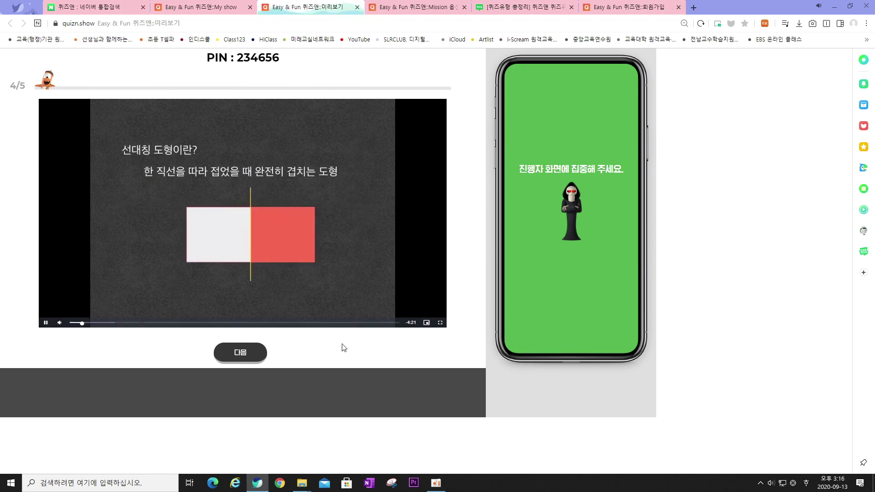
Advance to question 5 and try out the phone's three answer fields
left_click(241, 353)
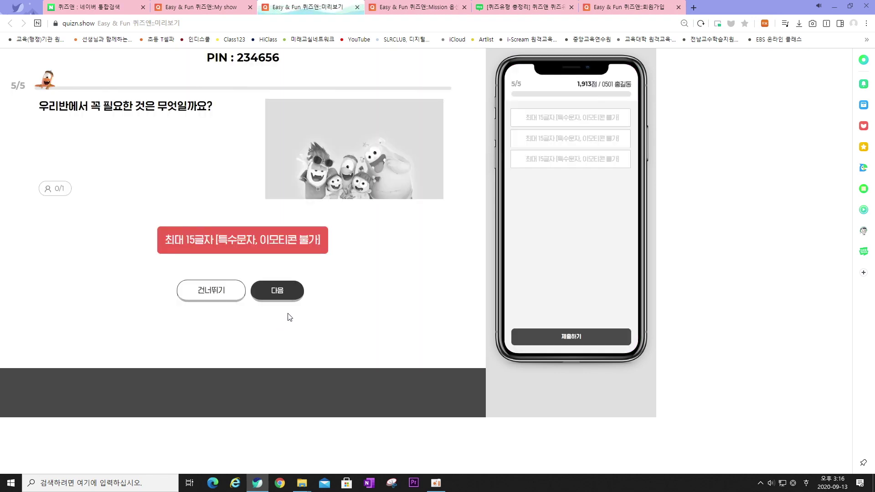
left_click(549, 120)
left_click(550, 138)
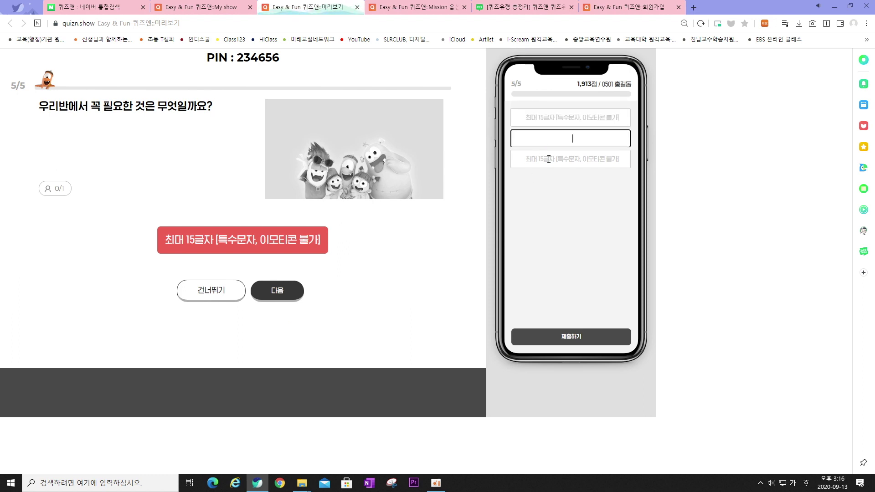
left_click(550, 159)
left_click(562, 120)
left_click(553, 138)
left_click(550, 154)
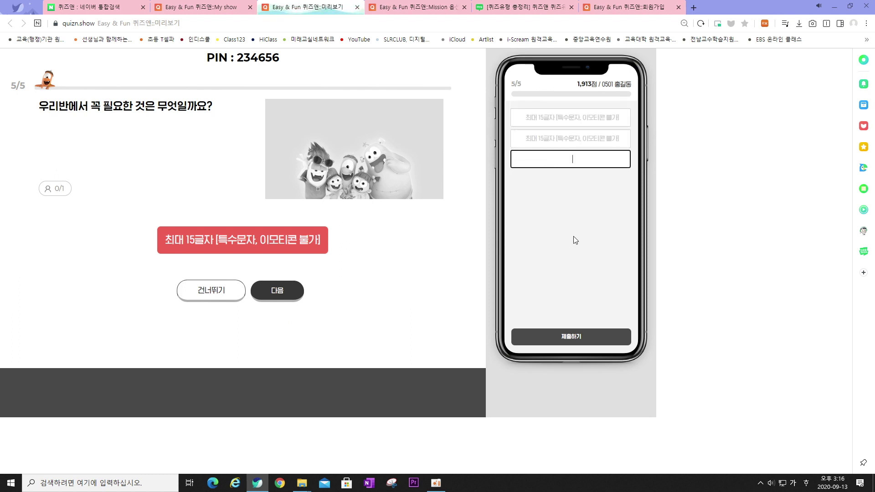
left_click(572, 239)
Fill in all three answer fields on the phone and submit them
left_click(567, 119)
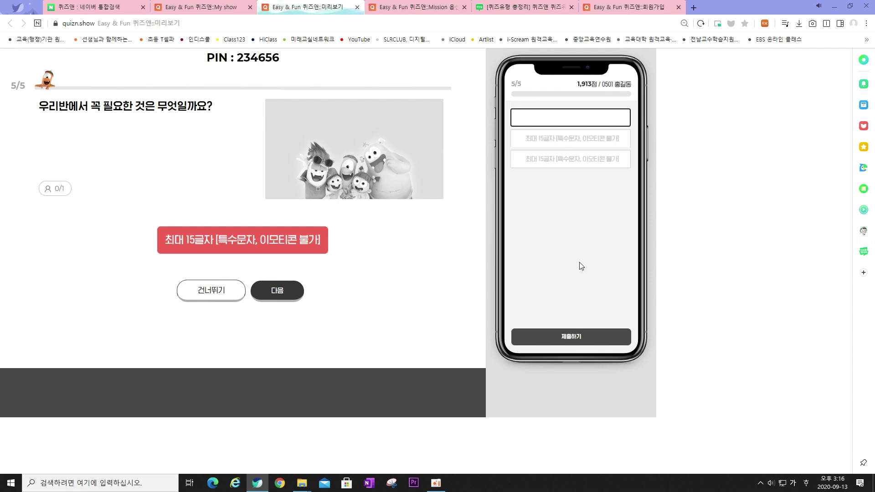
left_click(566, 141)
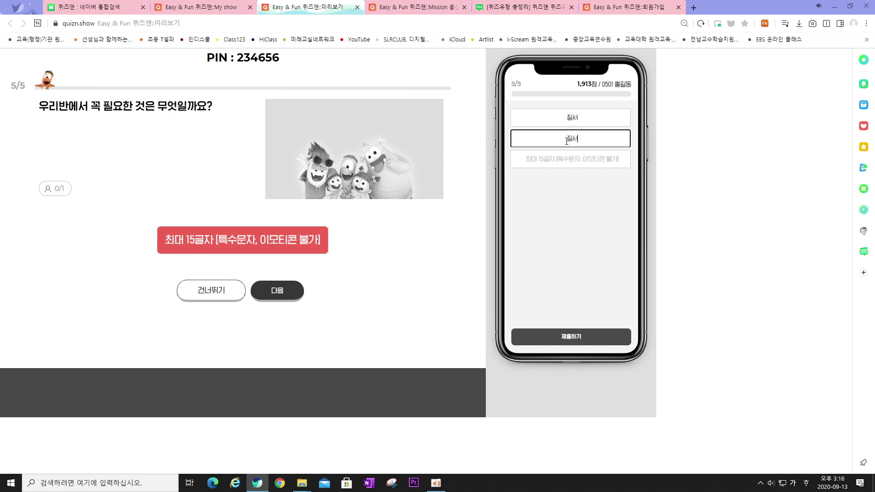
left_click(572, 162)
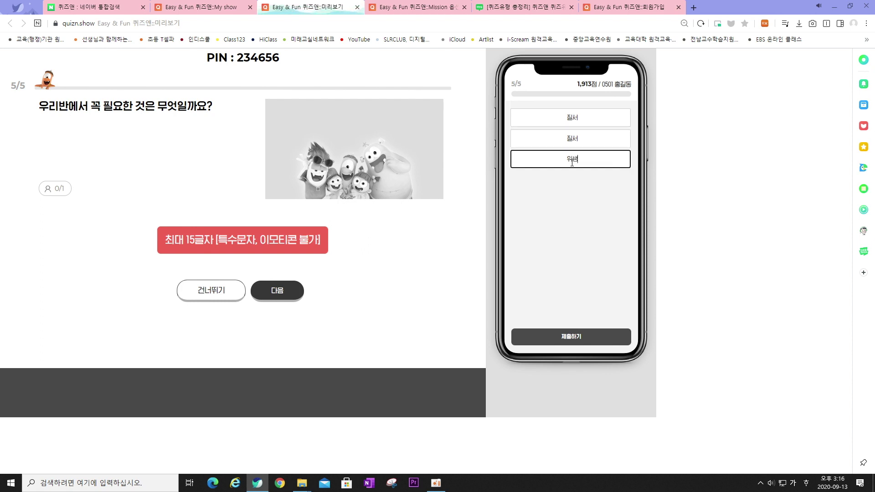
left_click(572, 337)
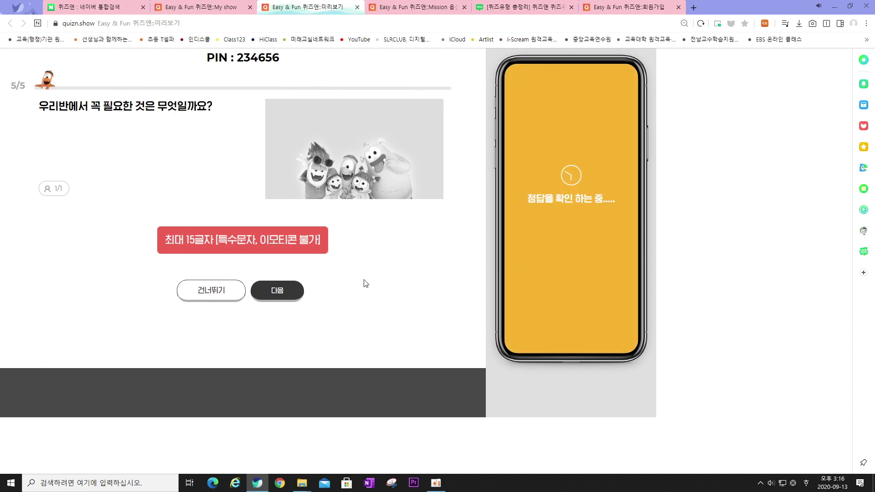
Reveal question 5's result, ending with the phone ranked 1st at 2,913 points
left_click(283, 296)
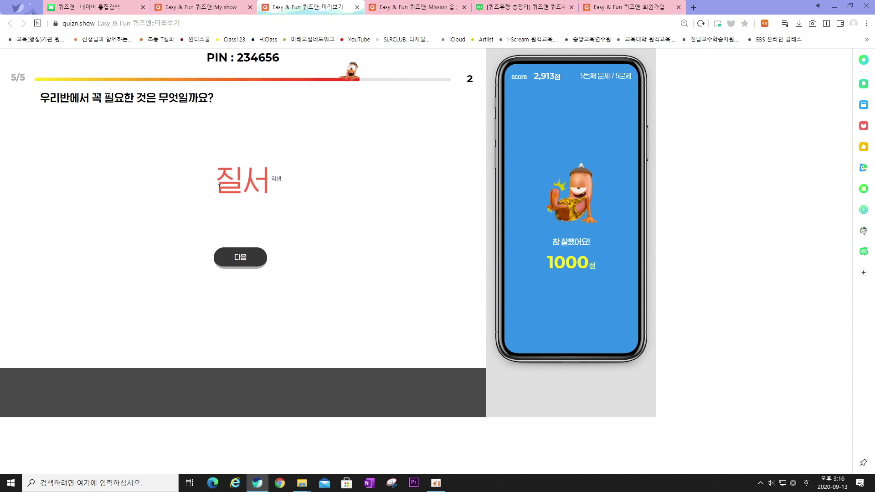
left_click_drag(221, 188, 264, 190)
left_click(260, 191)
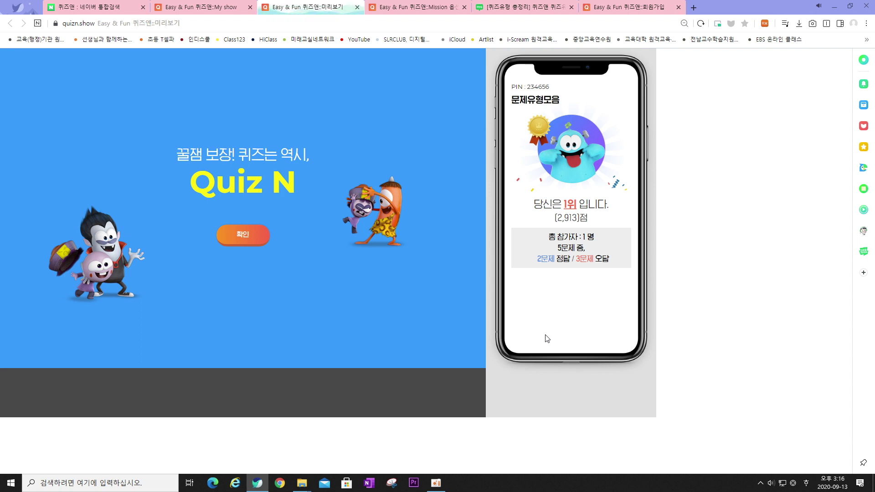
Switch to the 'Easy & Fun 퀴즈앤:My show' tab to view the show list
left_click(206, 11)
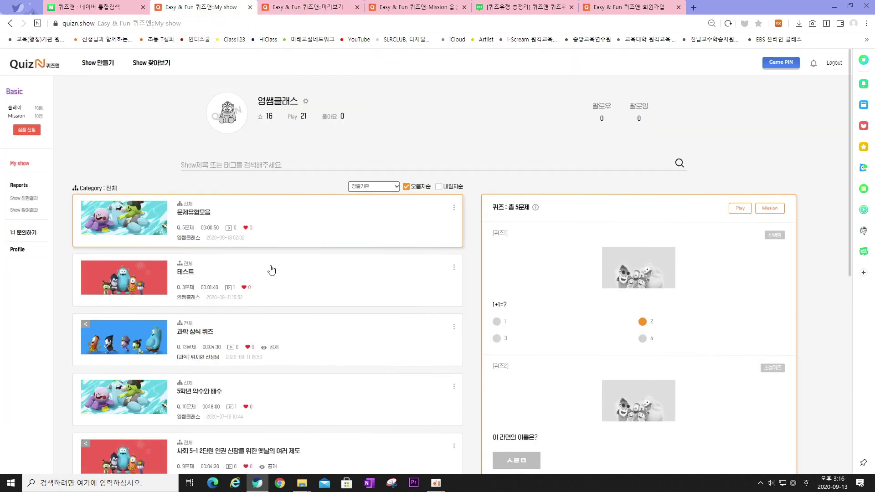
scroll(276, 303, "down", 1)
scroll(278, 306, "up", 1)
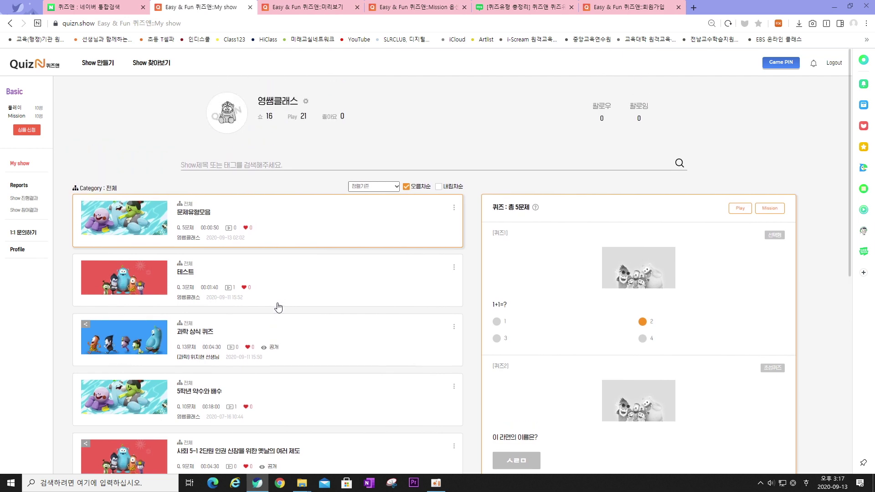